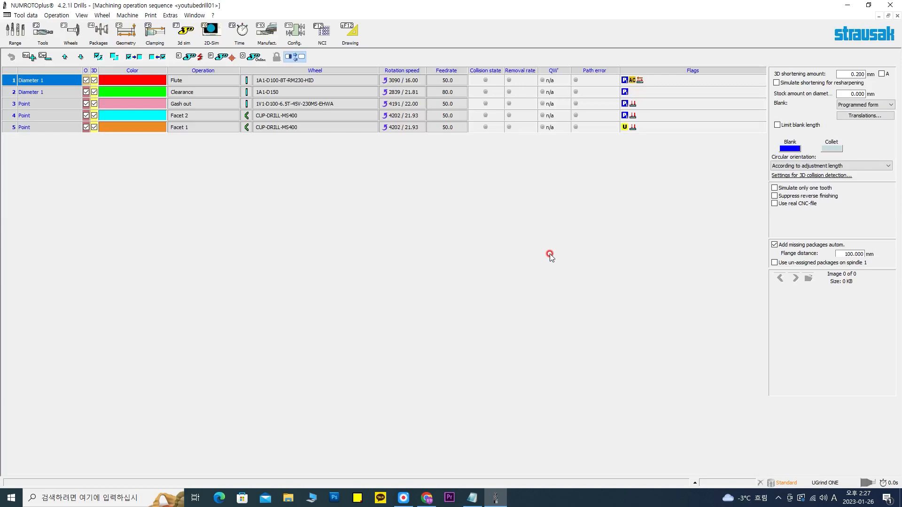
Switch to end mills and create a new cylindrical, flat-tip, center-cutting finishing end mill for manufacturing
left_click(10, 29)
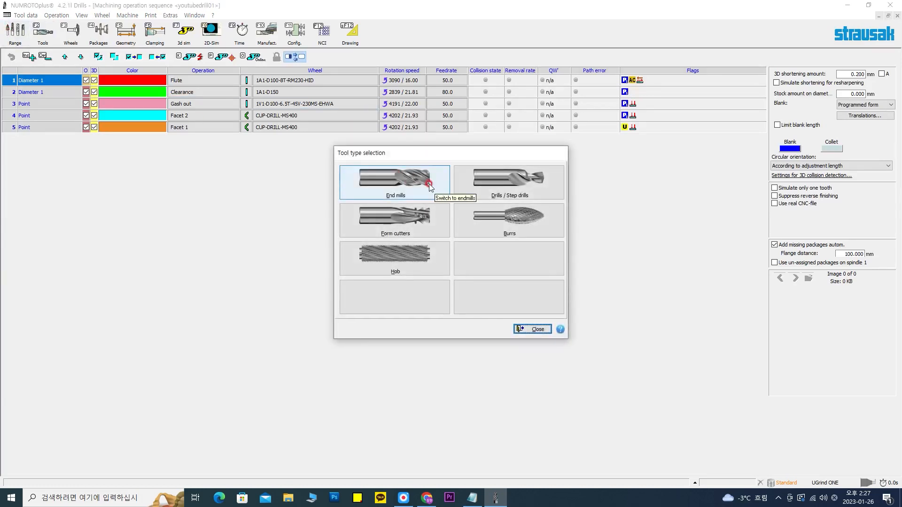
left_click(426, 187)
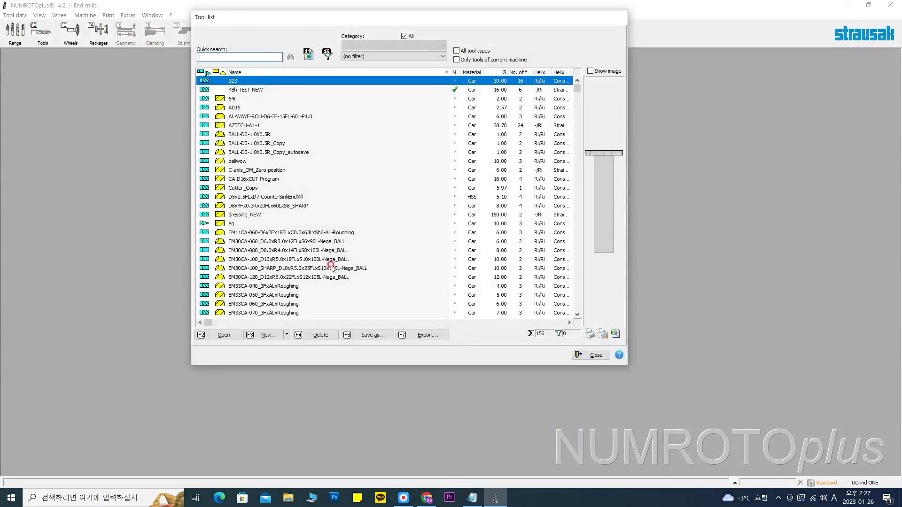
left_click(255, 335)
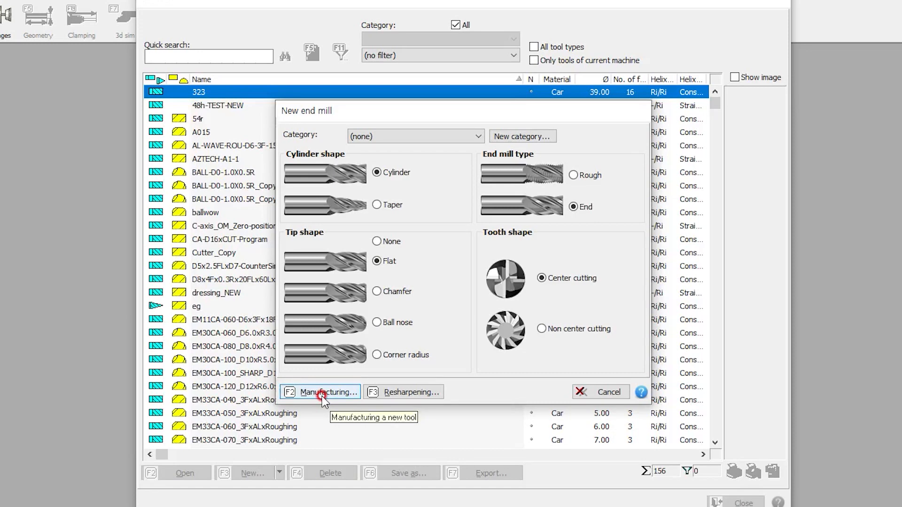
left_click(332, 393)
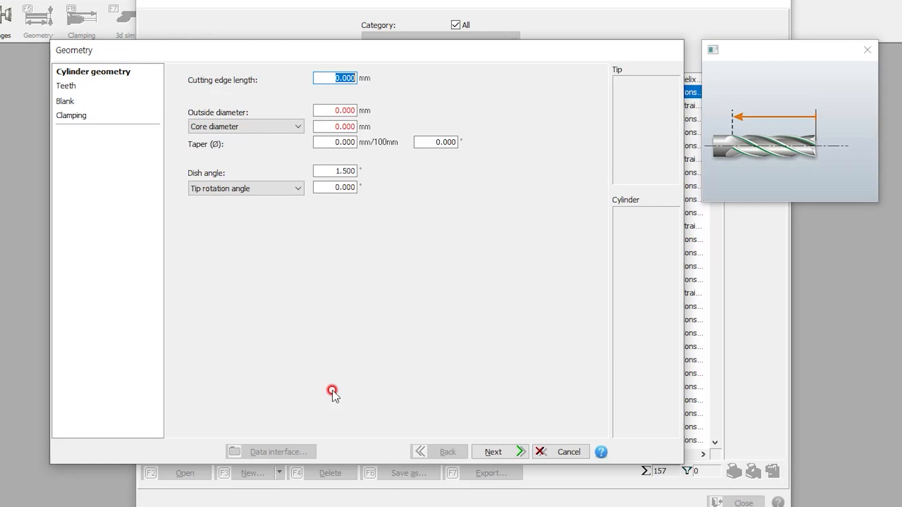
Set the cylinder geometry to an 80 mm cutting edge length, 12 mm outside diameter and 6 mm core diameter
left_click(332, 53)
left_click_drag(334, 75, 417, 64)
type("80")
left_click_drag(343, 101, 349, 106)
type("12")
left_click(343, 123)
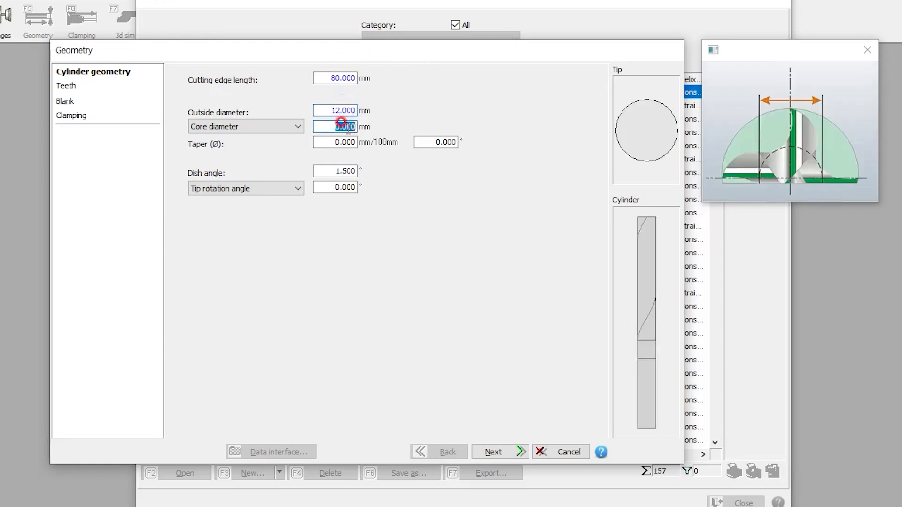
type("6")
Set the cylinder's taper angle to 0.2°, keep the 1.5° dish angle and continue to the teeth settings
left_click(346, 138)
left_click_drag(415, 137, 454, 132)
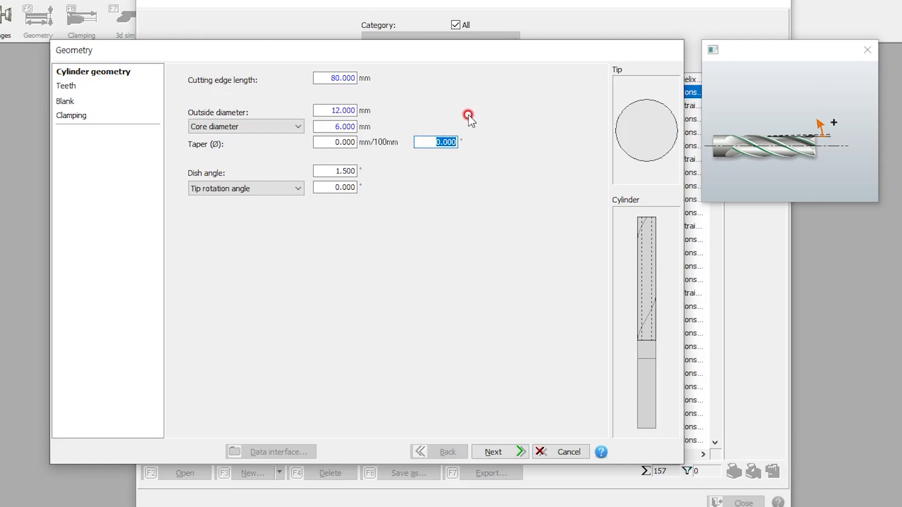
type("0.2")
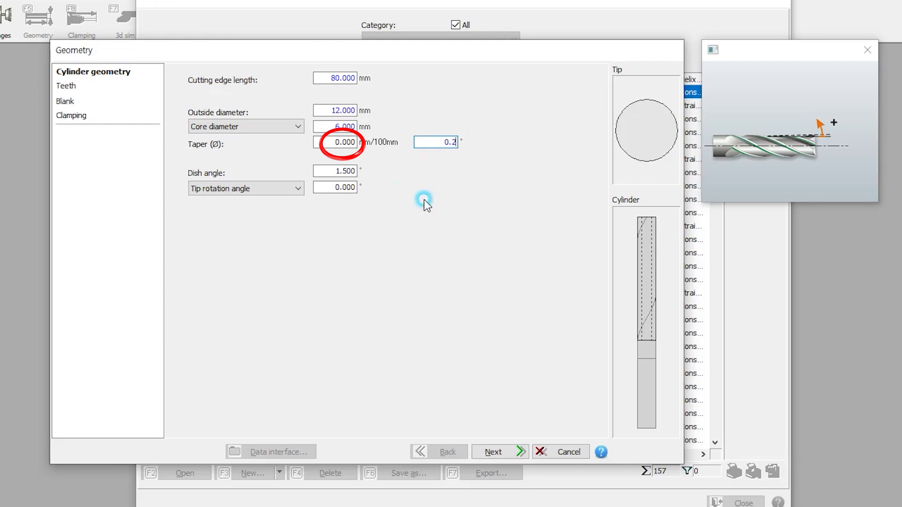
left_click(344, 170)
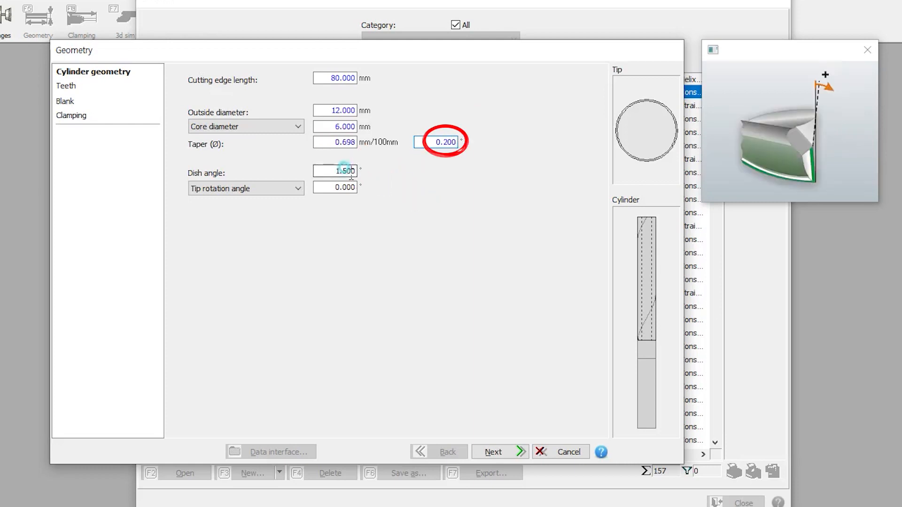
double_click(344, 170)
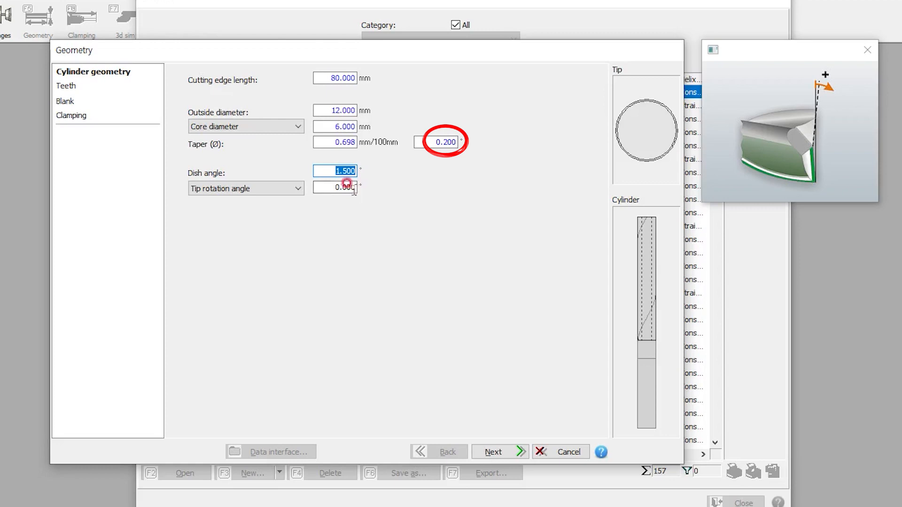
left_click(509, 452)
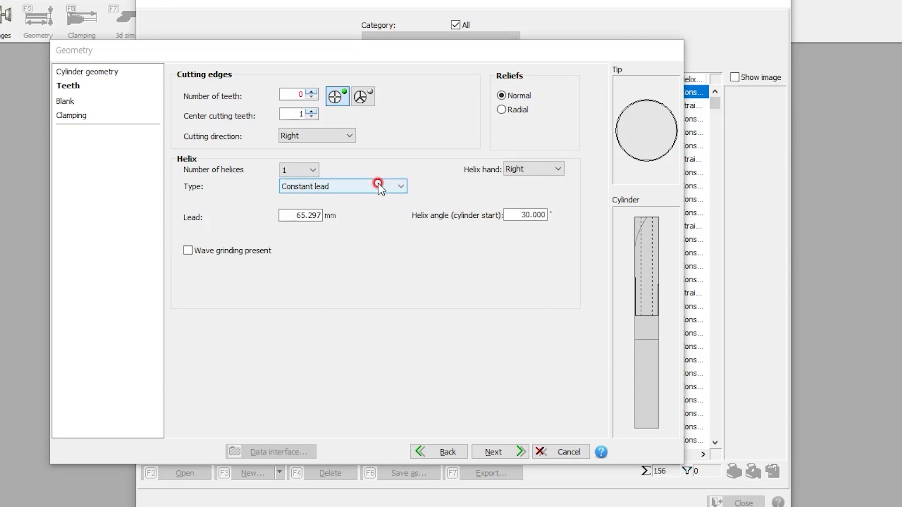
Set the end mill to 4 teeth with 2 center cutting teeth
left_click(309, 90)
left_click(309, 90)
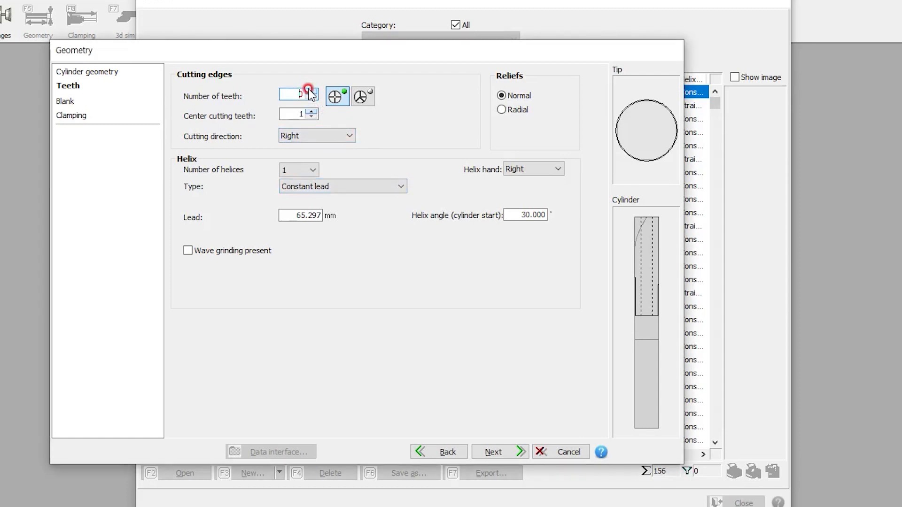
left_click(310, 91)
left_click(310, 91)
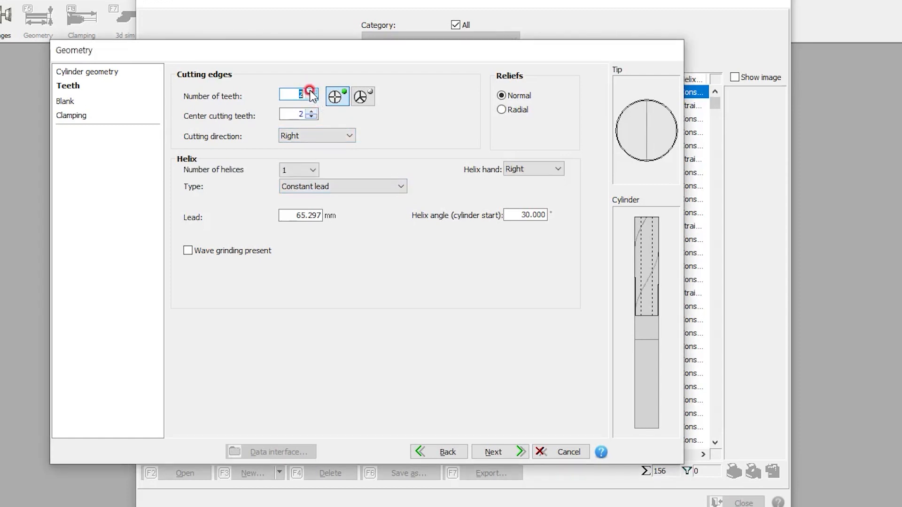
left_click(310, 91)
left_click(311, 91)
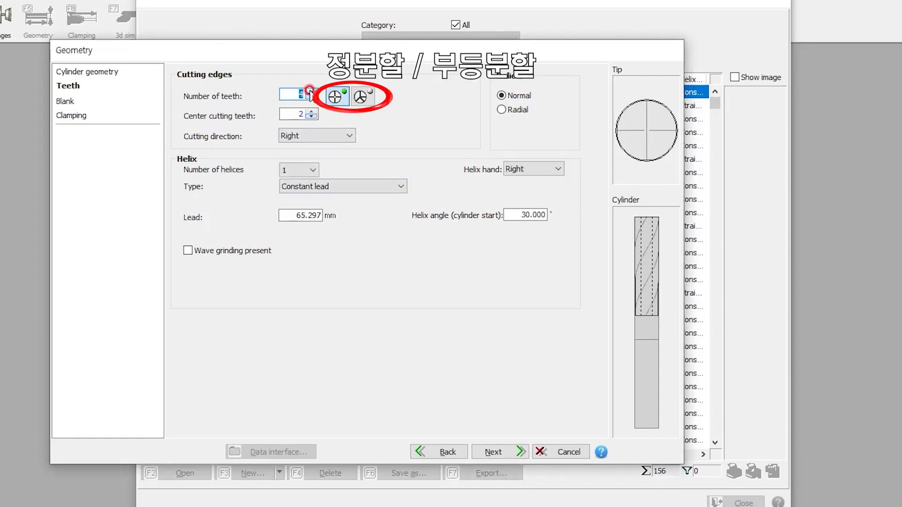
left_click(311, 117)
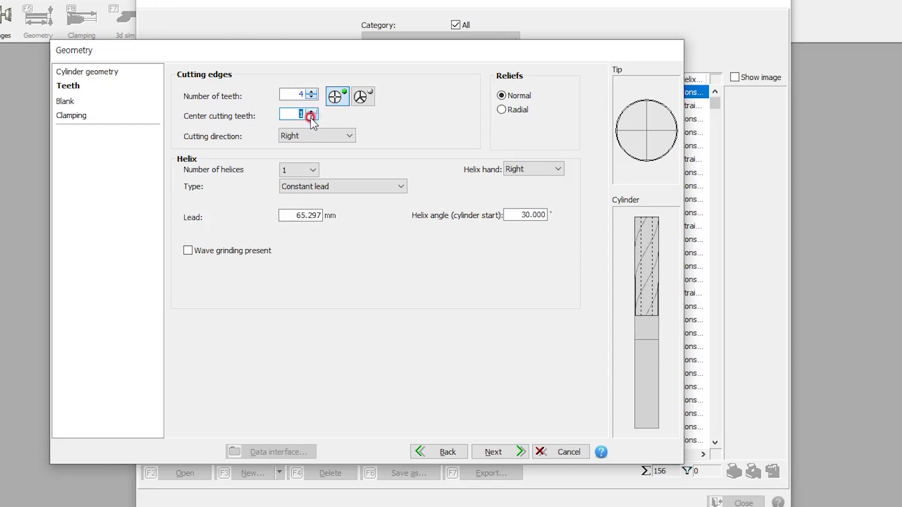
left_click(312, 112)
Try the Left cutting direction and return it to Right
left_click(348, 135)
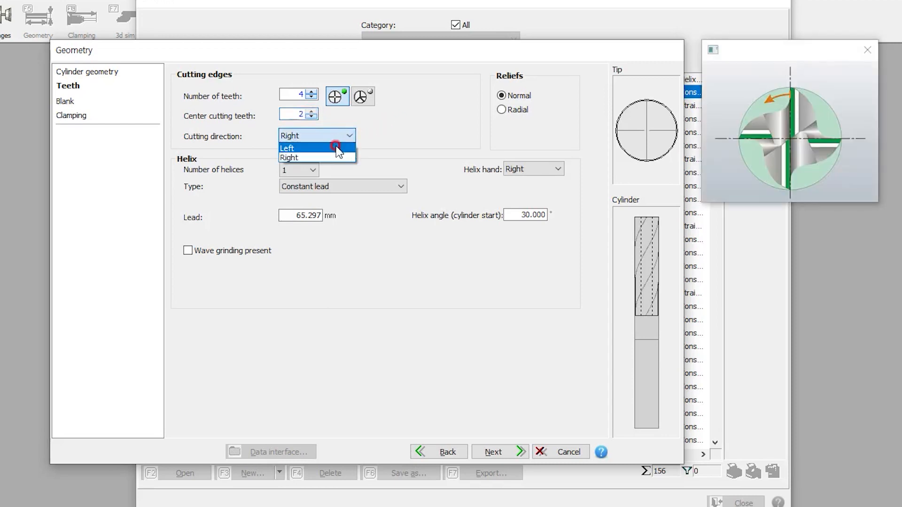
left_click(337, 147)
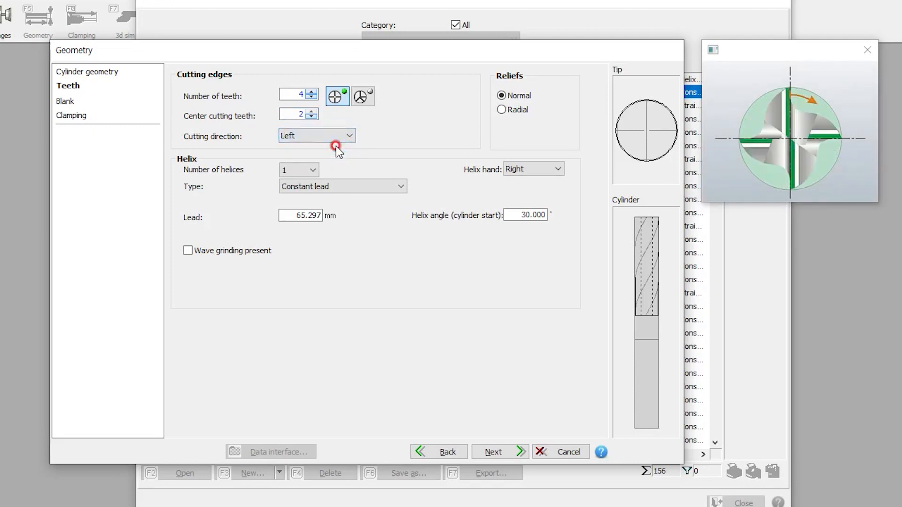
left_click(342, 136)
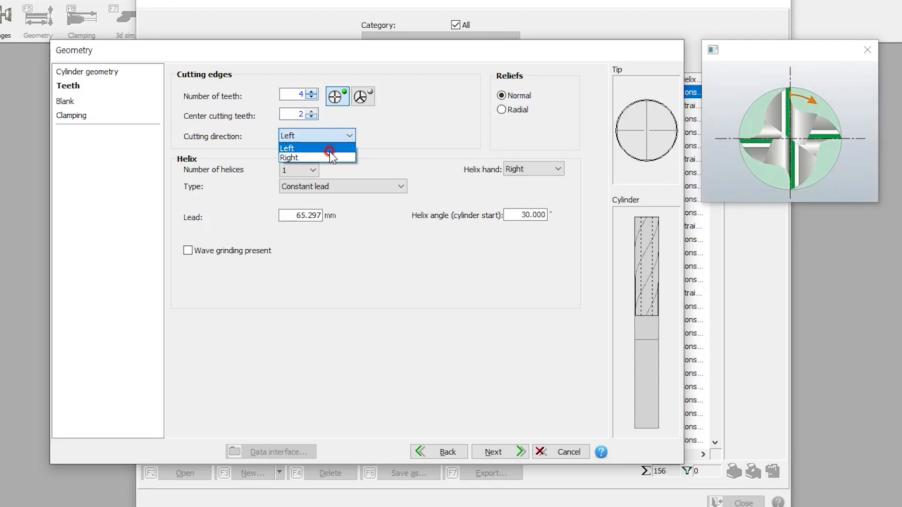
left_click(331, 158)
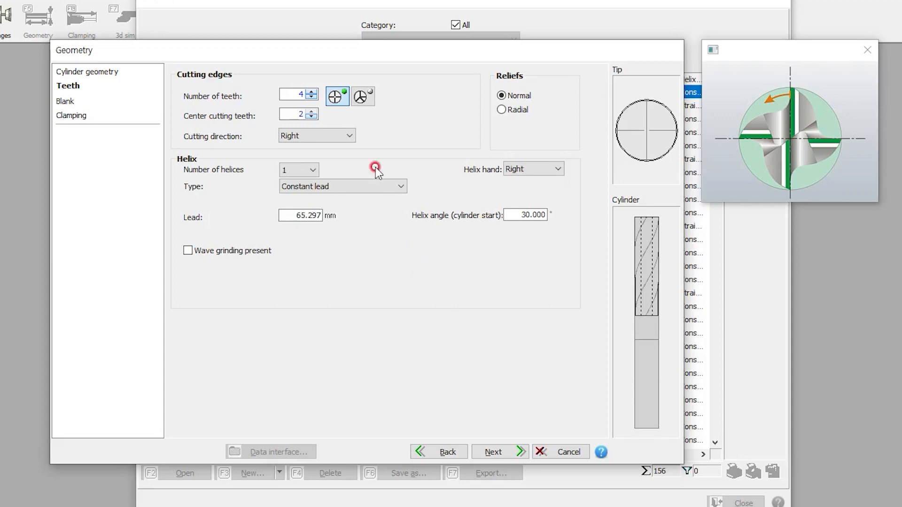
Try two helices, view the list of helices and return the number of helices to 1
left_click(318, 172)
left_click(318, 172)
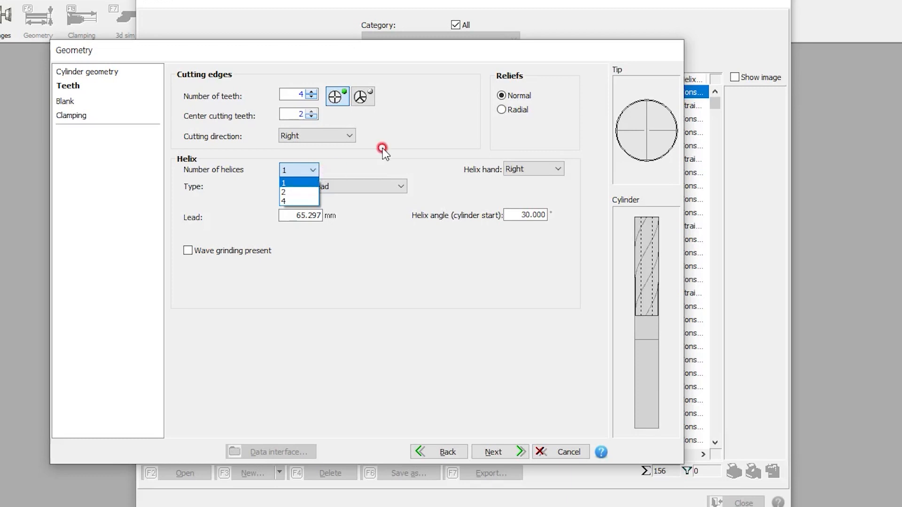
left_click(307, 192)
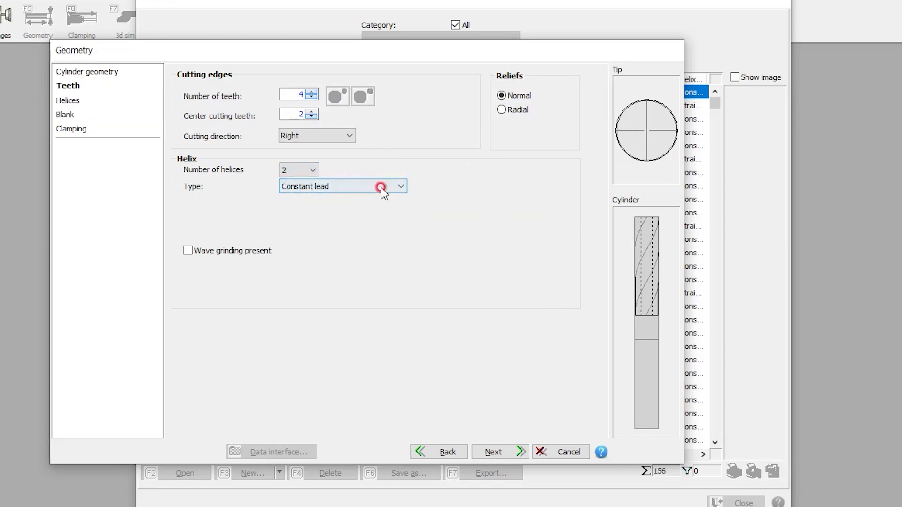
left_click(505, 446)
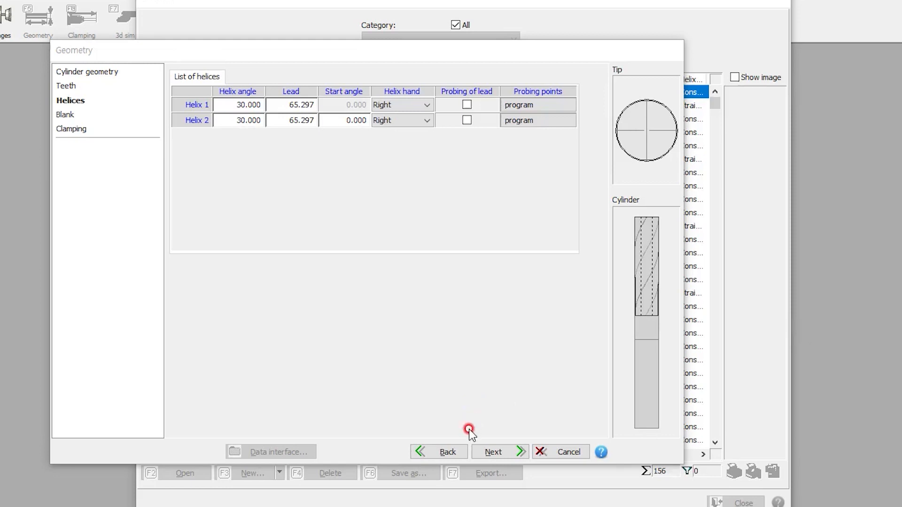
left_click(450, 450)
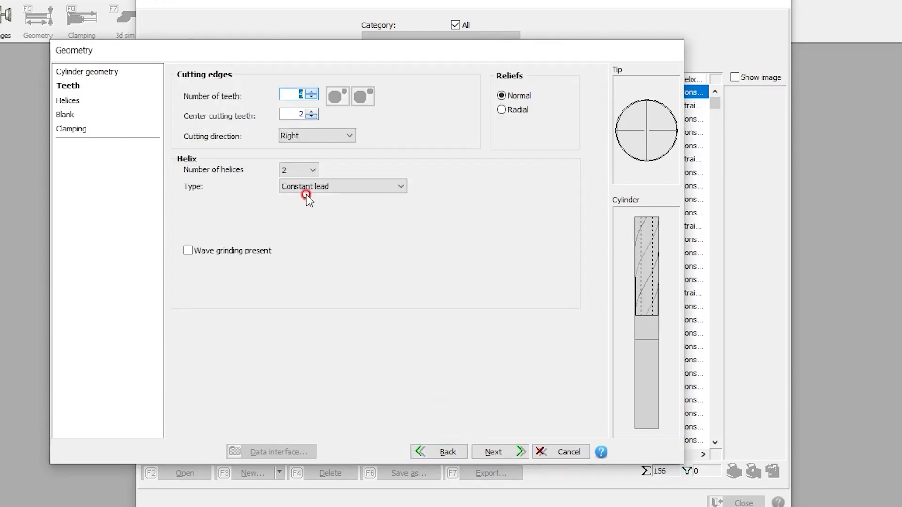
left_click(306, 172)
left_click(302, 186)
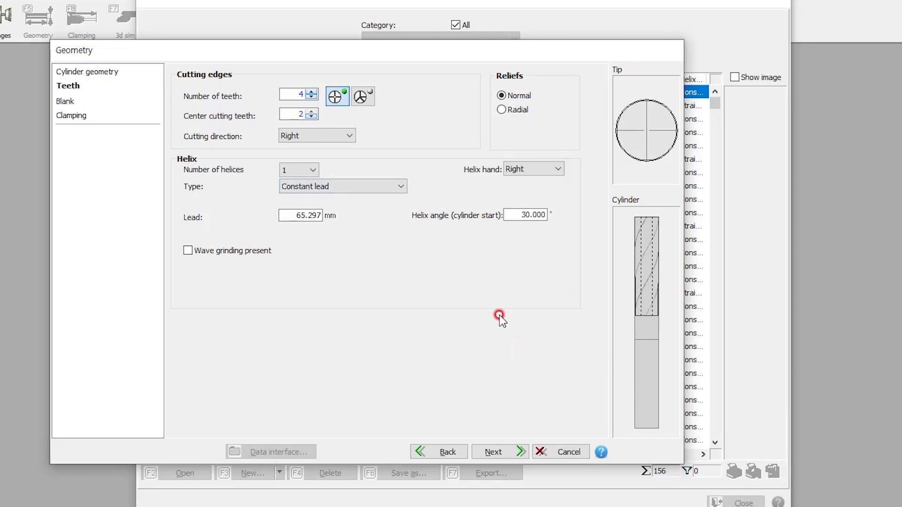
Try a helix angle of 25° to compare the lead and restore the angle to 30°
left_click(526, 215)
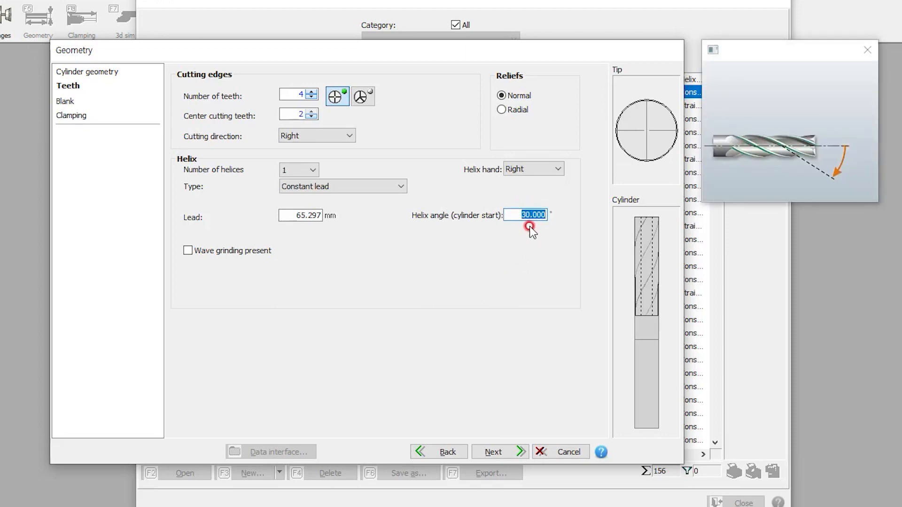
type("25")
left_click(323, 216)
left_click(534, 214)
type("30")
left_click(305, 218)
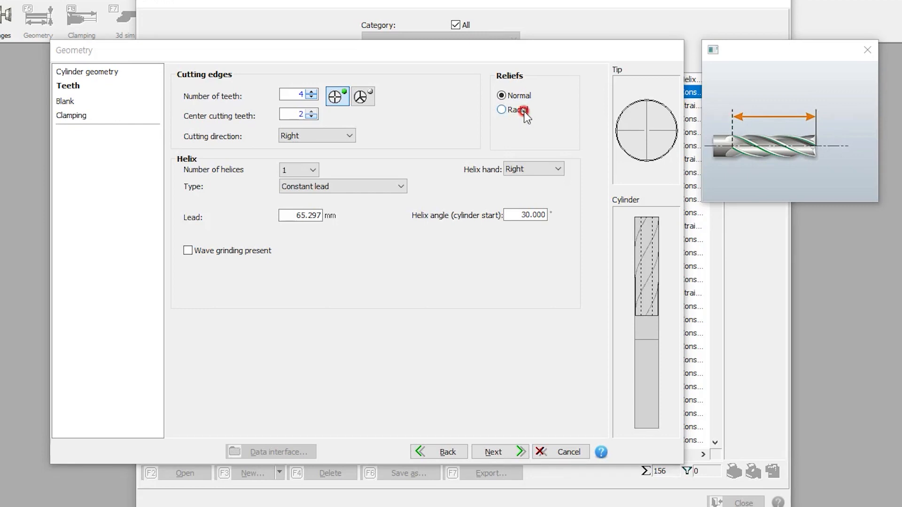
Compare the Radial and Normal relief types and leave the reliefs on Normal
left_click(523, 111)
left_click(525, 99)
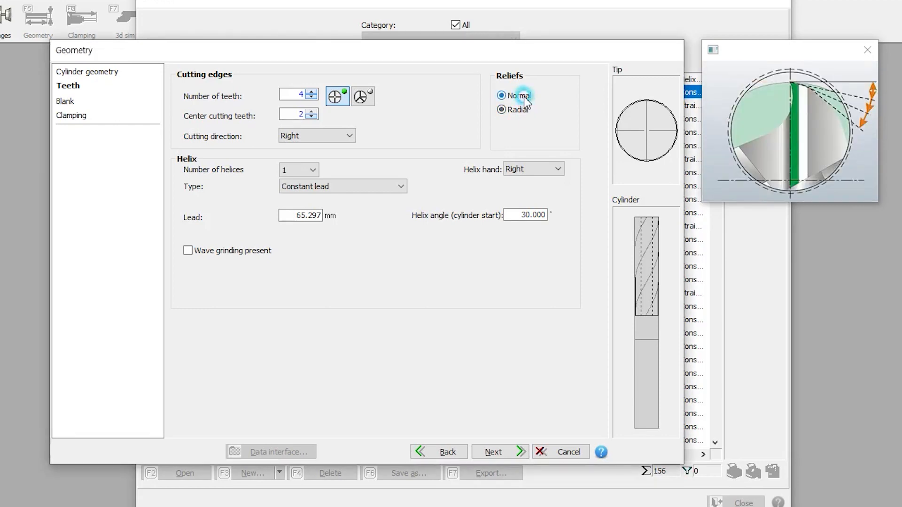
left_click(521, 108)
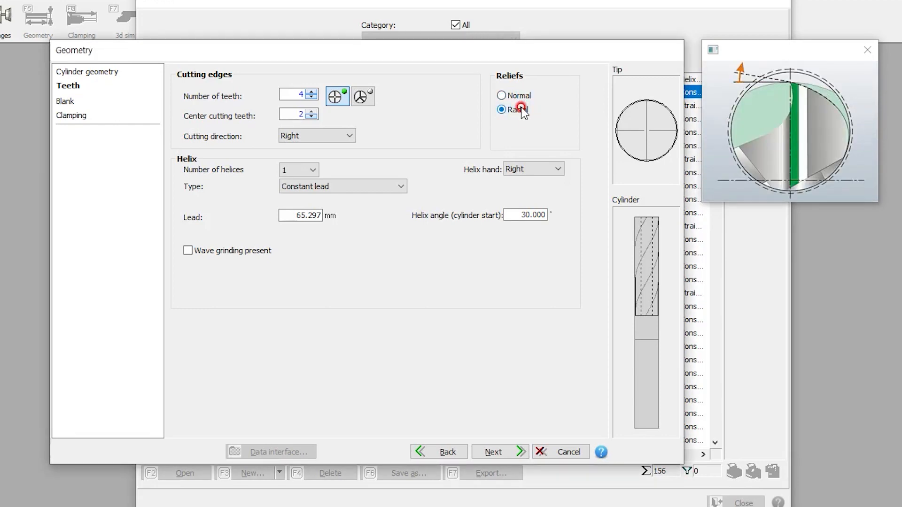
left_click(521, 95)
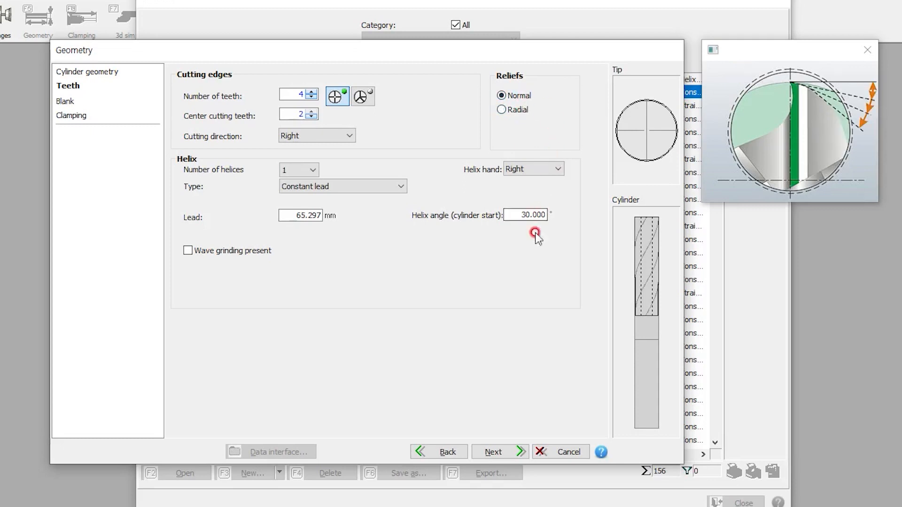
Enable wave grinding and view its data settings without entering any values
left_click(241, 253)
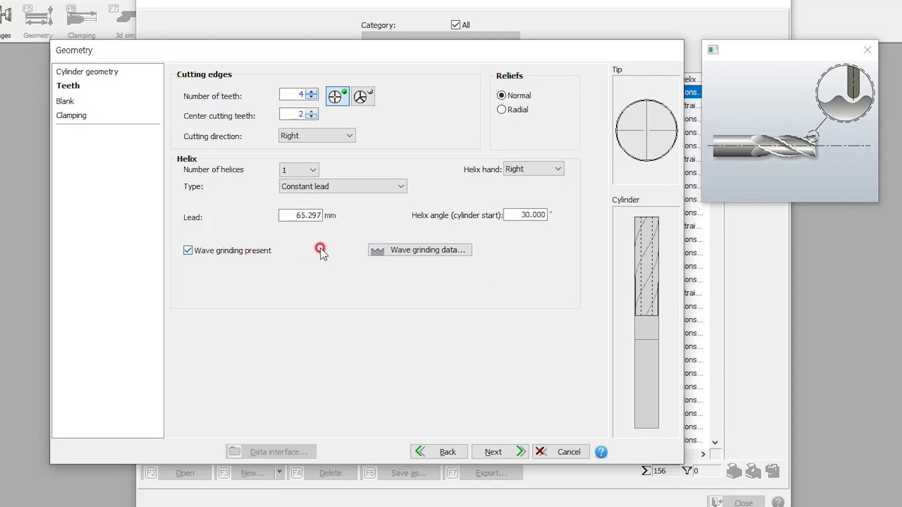
left_click(388, 244)
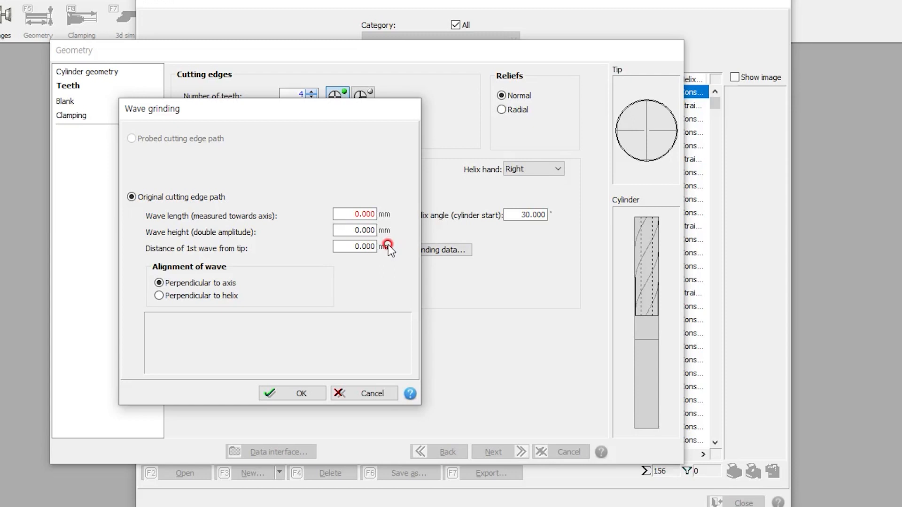
left_click(368, 396)
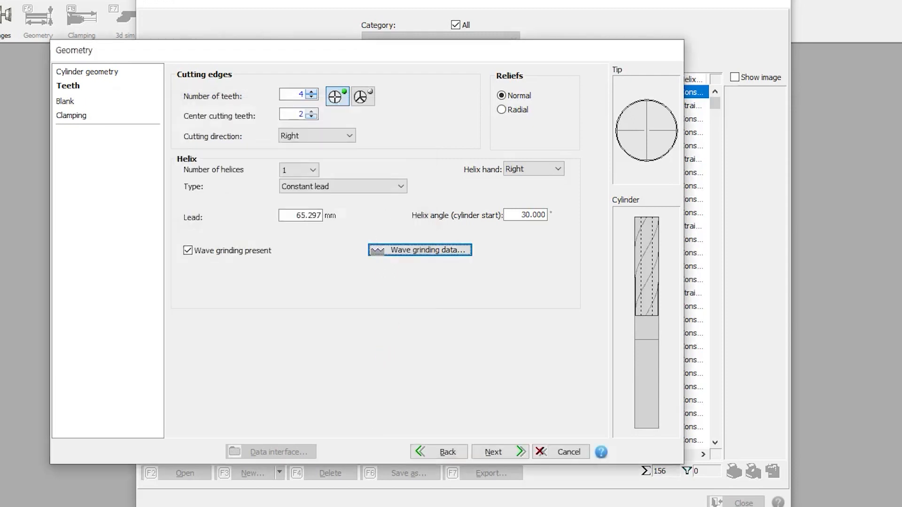
Accept the default carbide blank, set the clamping length to 80 mm from the collet and finish the tool geometry
left_click(514, 453)
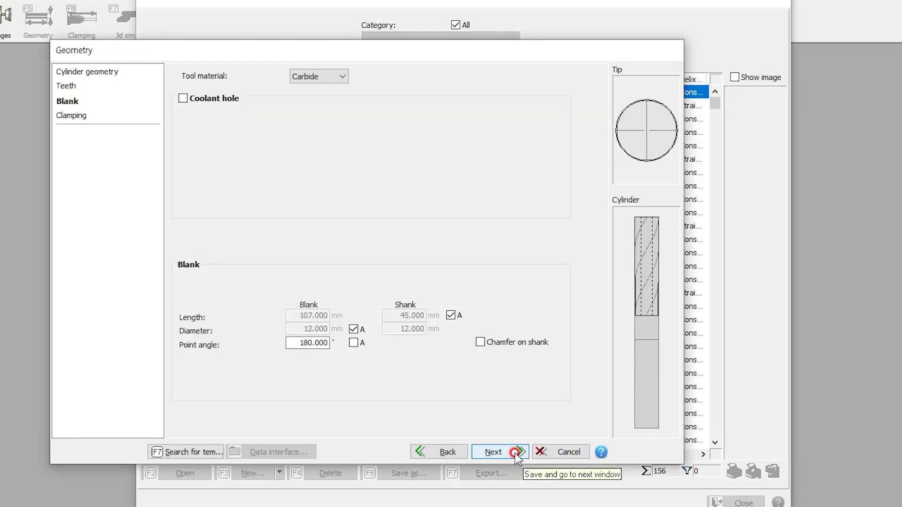
left_click(515, 453)
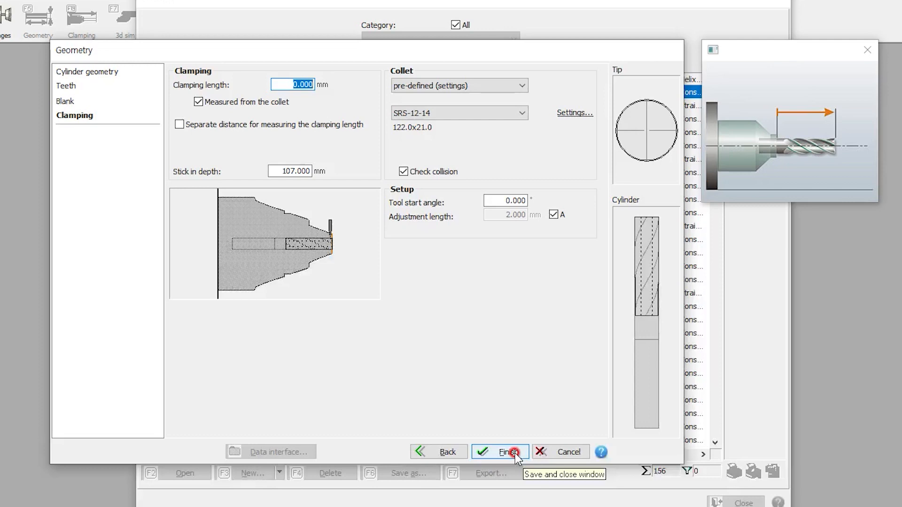
type("80")
left_click(289, 170)
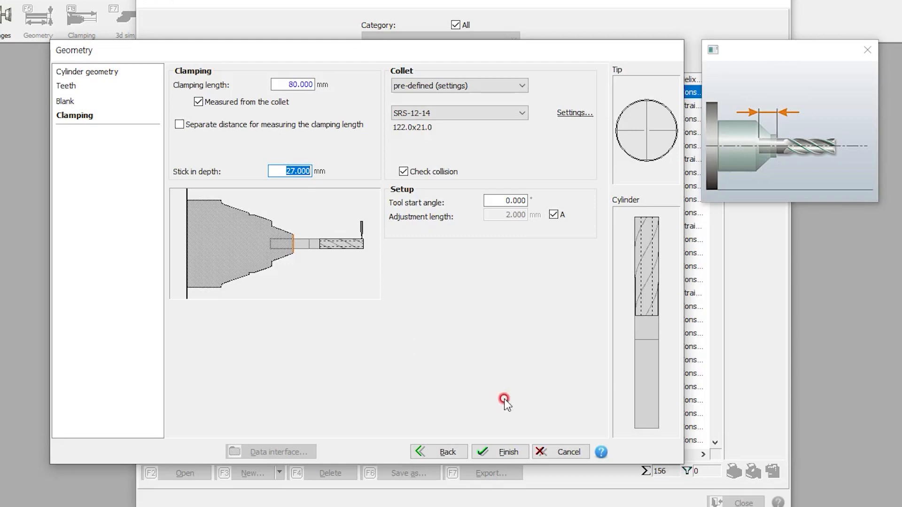
left_click(502, 452)
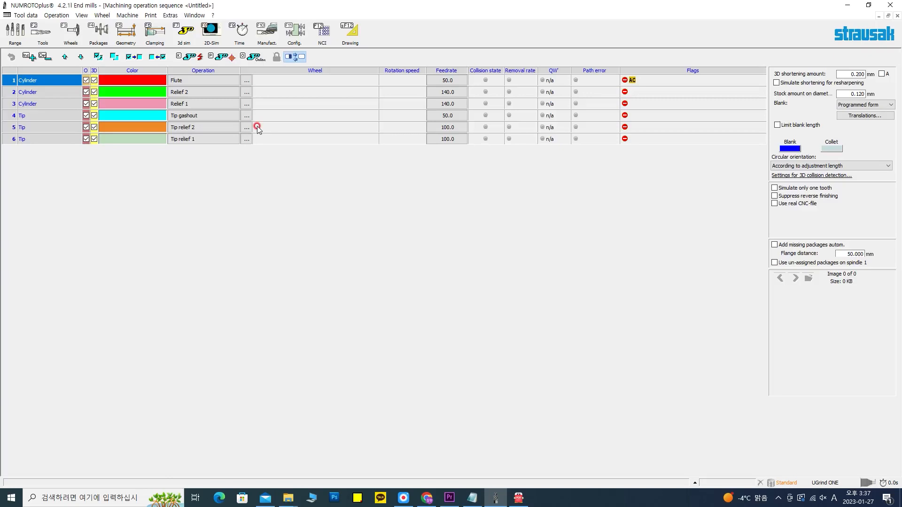
Assign the wheel 1A1-D100-6T-230MS-BXT-EHWA to the cylinder flute operation, sorting the wheel list by width
left_click(246, 80)
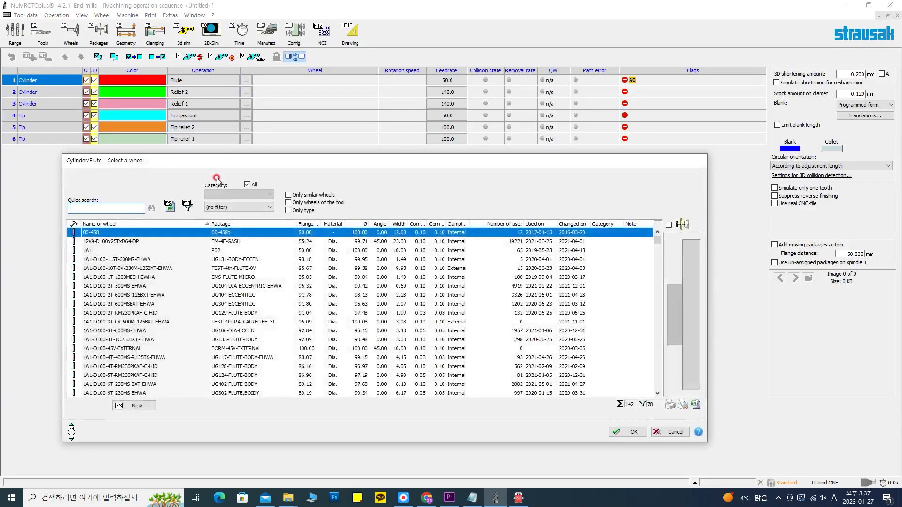
left_click(143, 270)
left_click(154, 252)
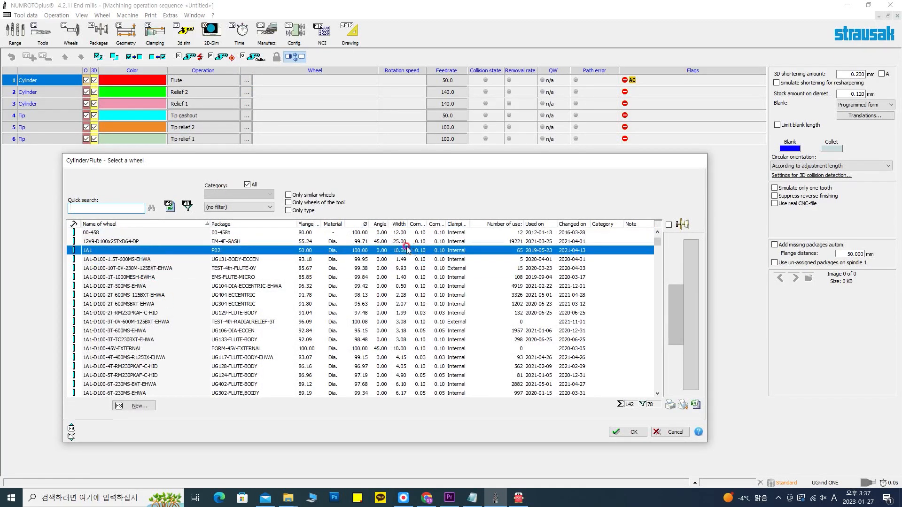
left_click(398, 224)
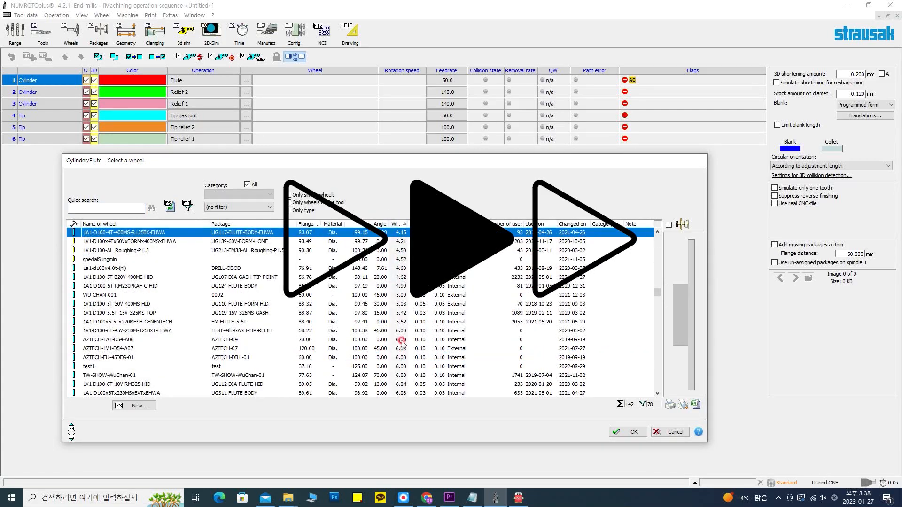
left_click(123, 393)
left_click(628, 431)
Assign the wheel CUP-DRILL-MS400 to the cylinder Relief 2 and Relief 1 operations
left_click(246, 92)
left_click(627, 432)
left_click(246, 104)
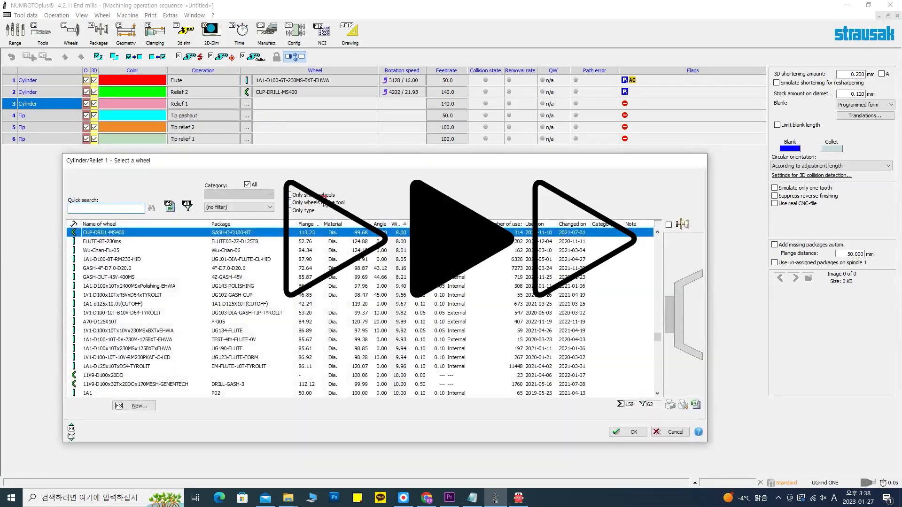
left_click(627, 431)
Assign the wheel 1V1-D75-20V-3T-800MS-HID to the tip gashout operation
left_click(246, 116)
left_click(230, 394)
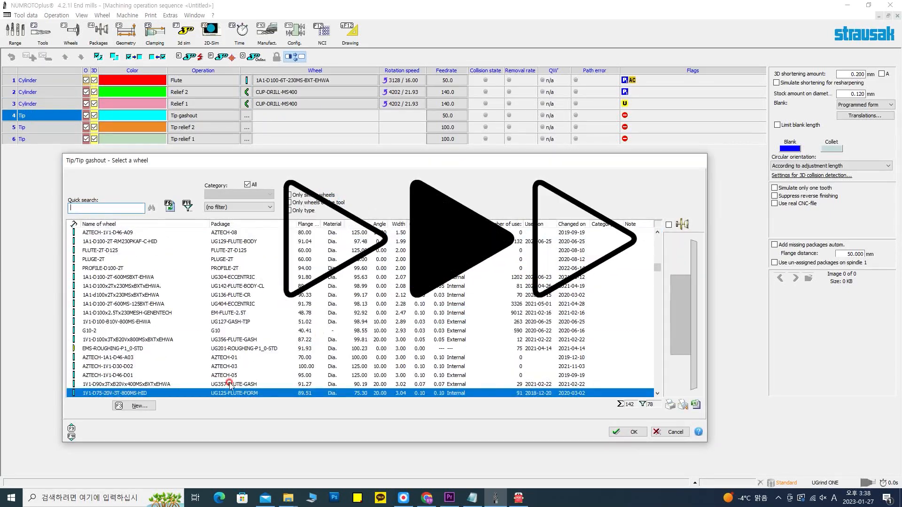
double_click(230, 392)
Limit the list to wheels of the tool and assign CUP-DRILL-MS400 to Tip relief 2 and Tip relief 1
left_click(246, 128)
left_click(291, 202)
double_click(131, 250)
left_click(247, 139)
double_click(131, 250)
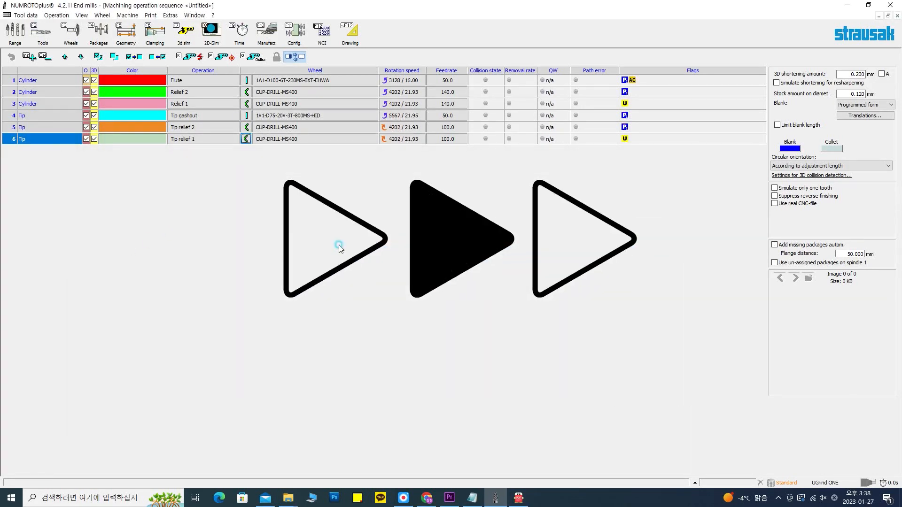
Run the 3D simulation and view the flute data from both the operation list and the 3D model, without changing anything
left_click(187, 34)
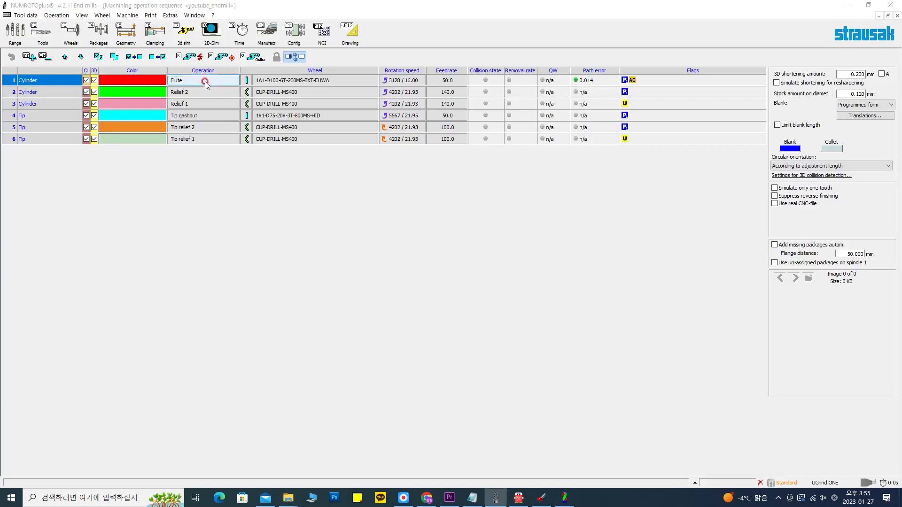
double_click(205, 80)
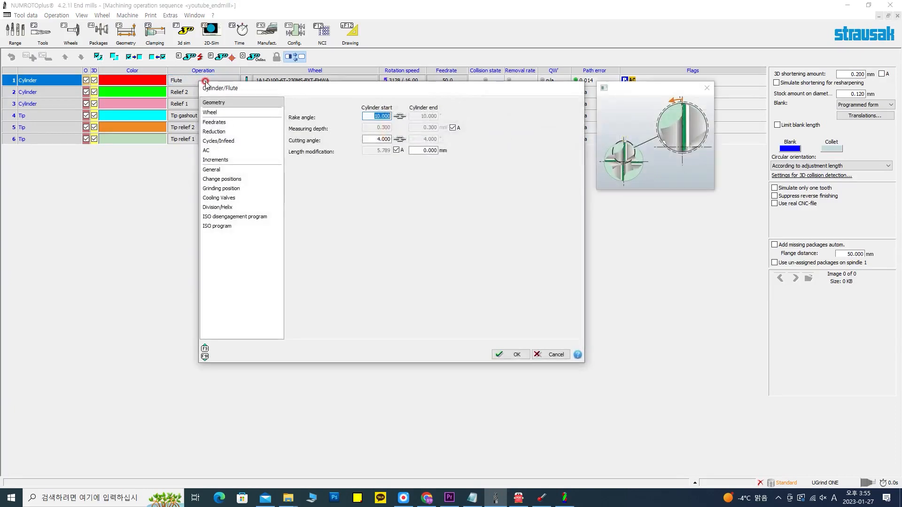
left_click(553, 355)
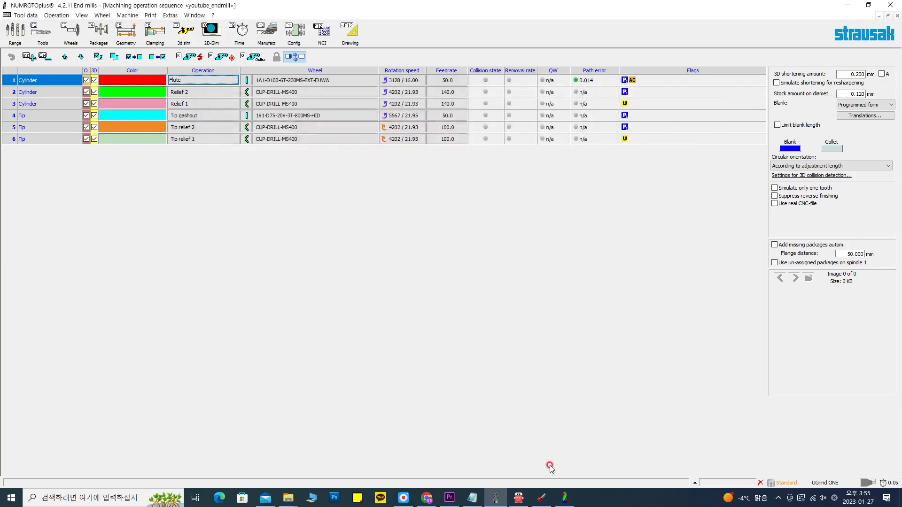
left_click(565, 498)
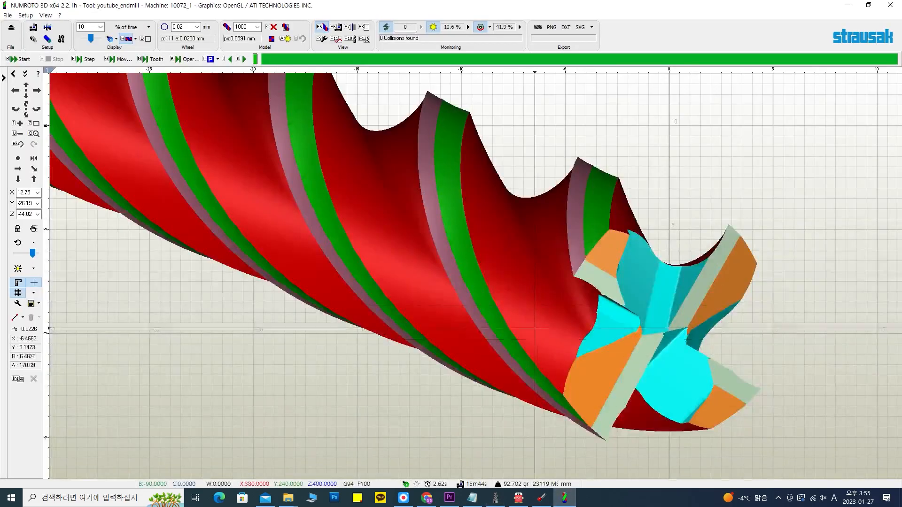
double_click(532, 244)
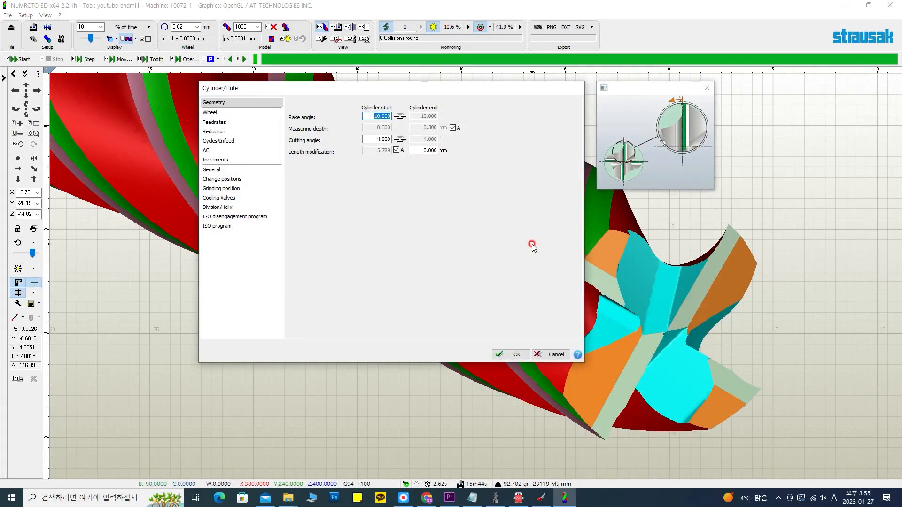
left_click(559, 356)
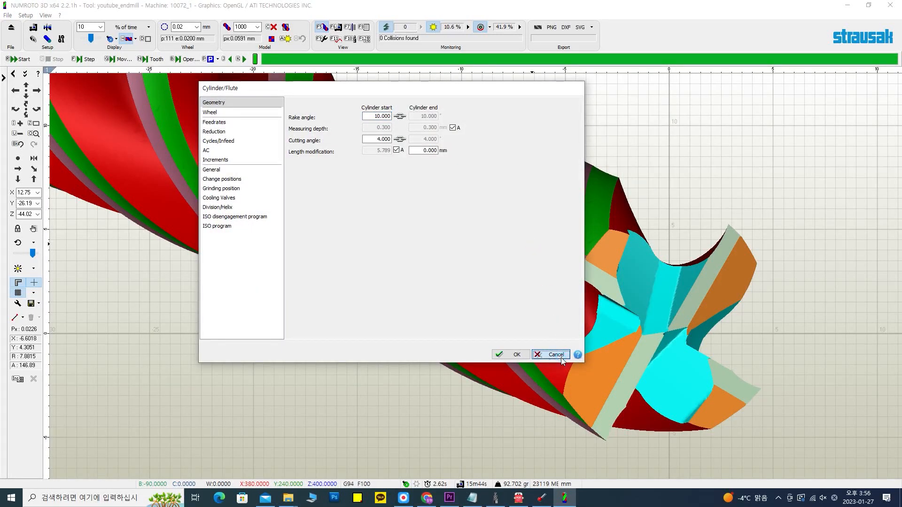
Switch back to NUMROTOplus, run the 2D simulation and view the flute data from the cross-section, then return to the operation sequence
left_click(496, 498)
left_click(214, 33)
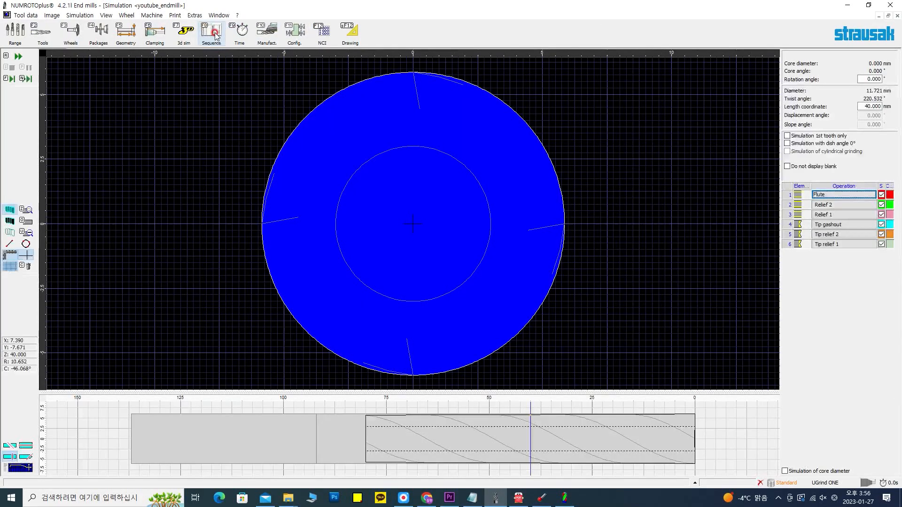
left_click(842, 198)
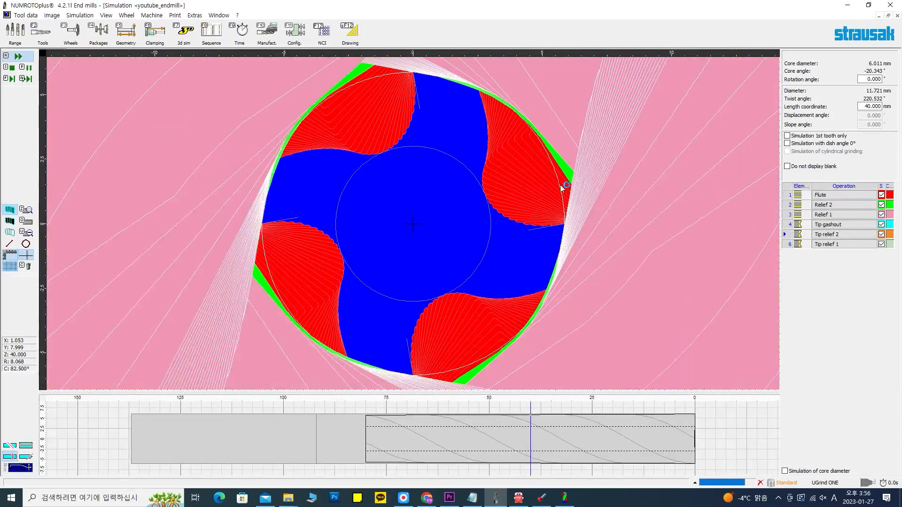
double_click(535, 176)
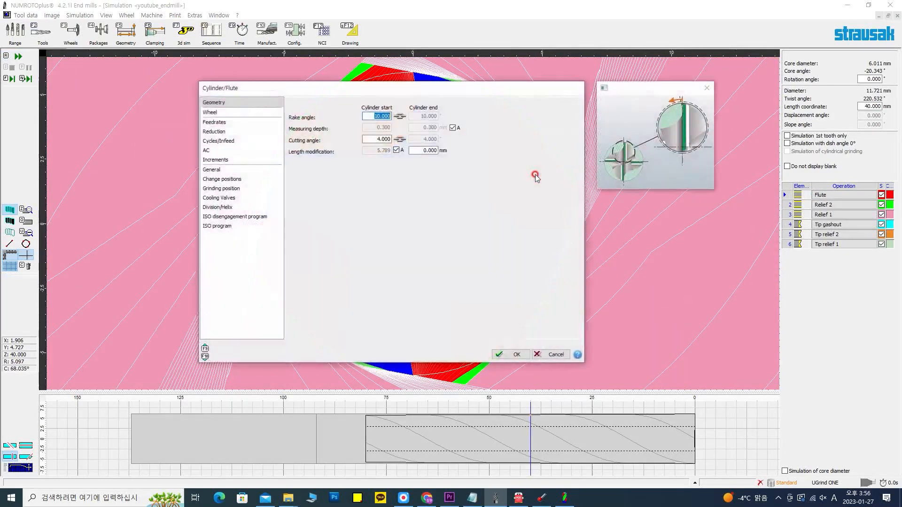
left_click(567, 355)
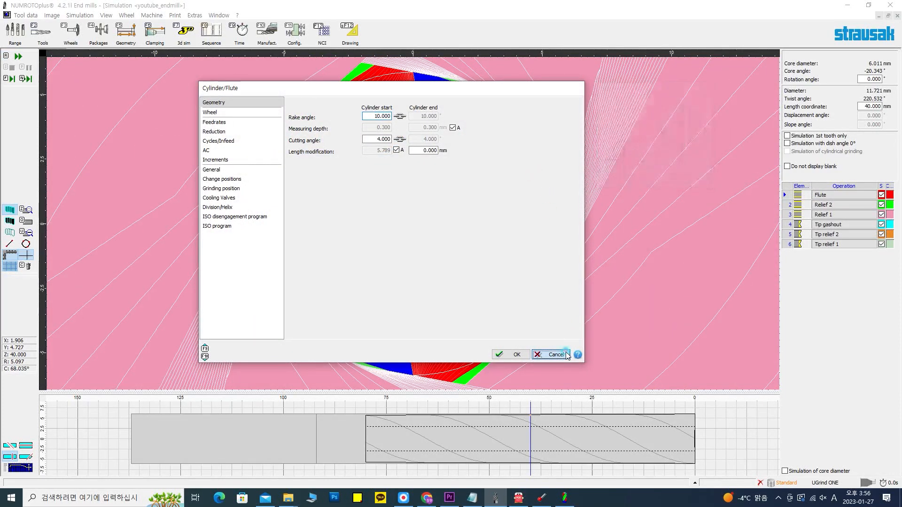
double_click(558, 319)
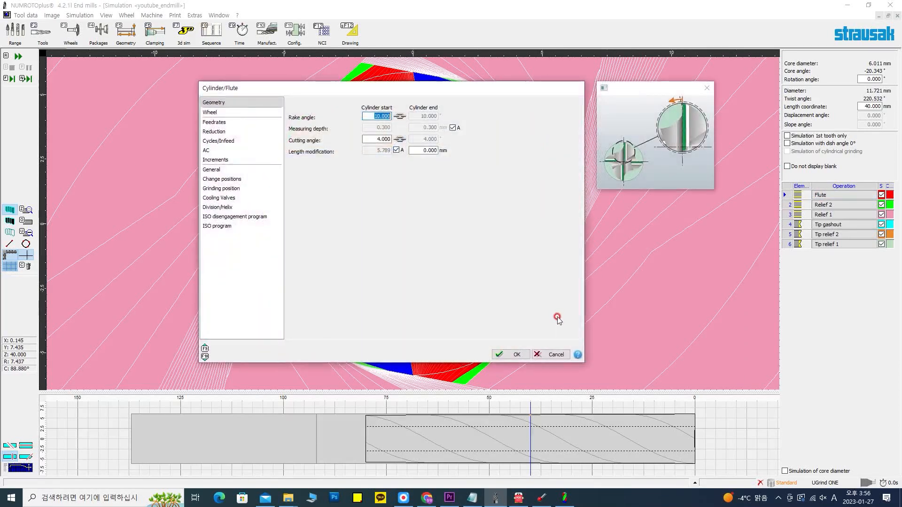
left_click(554, 355)
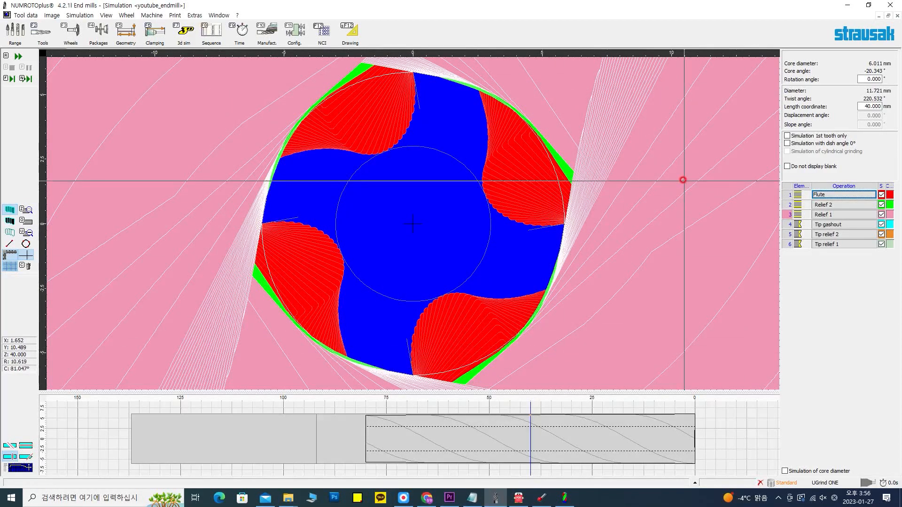
left_click(897, 16)
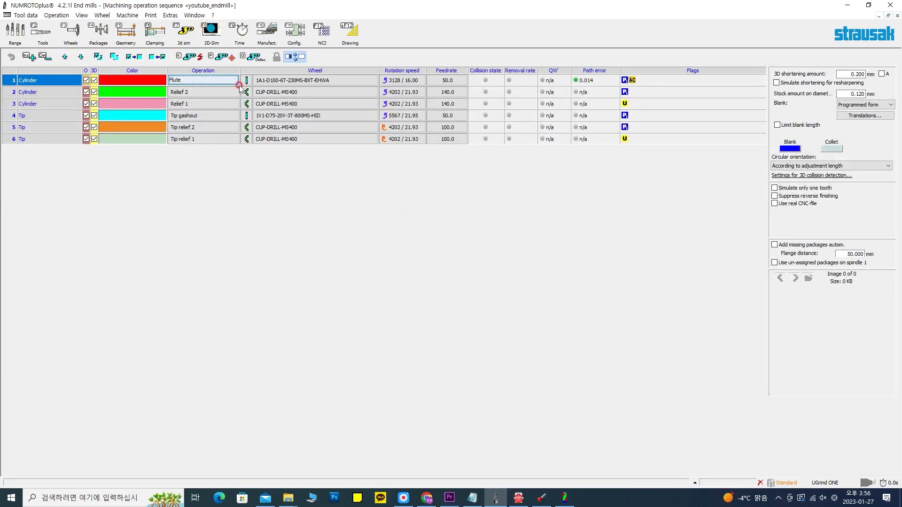
Turn off the automatic measuring depth for the cylinder flute, review its angle, depth and length fields, and accept the data
double_click(209, 80)
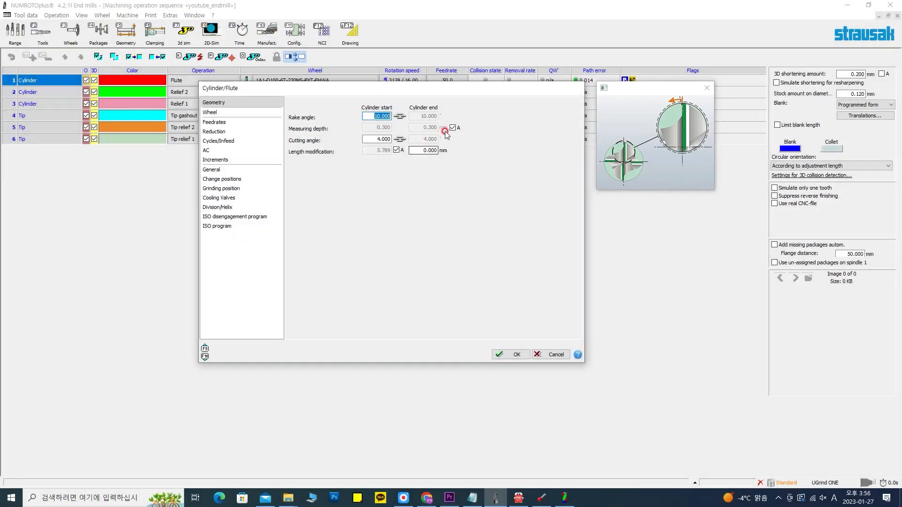
left_click(453, 128)
left_click(379, 116)
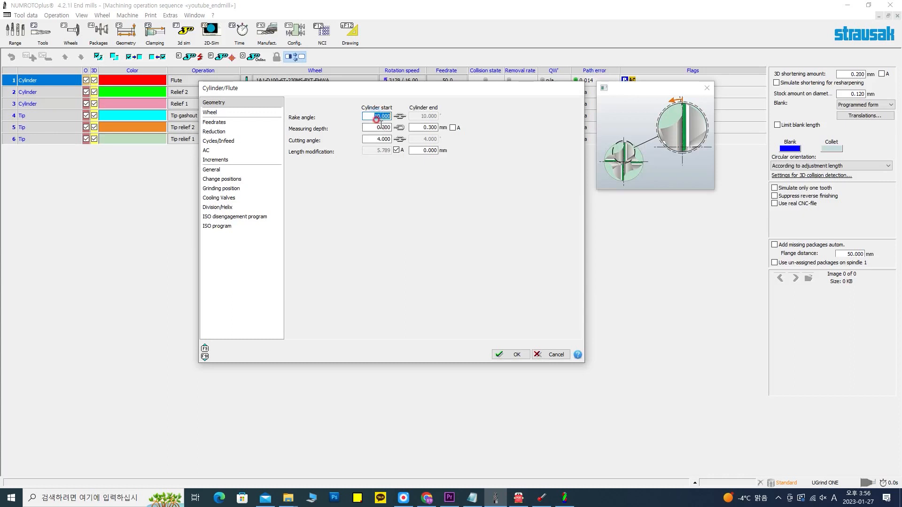
left_click(382, 132)
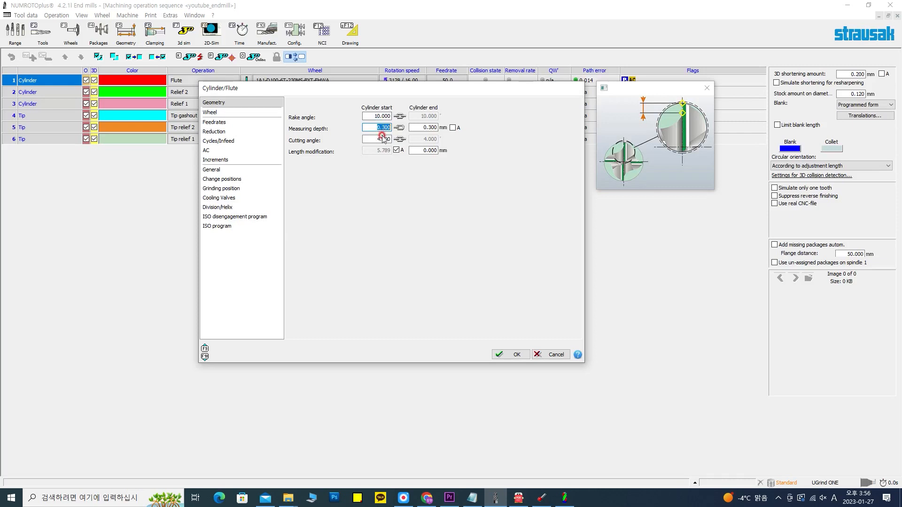
left_click(382, 138)
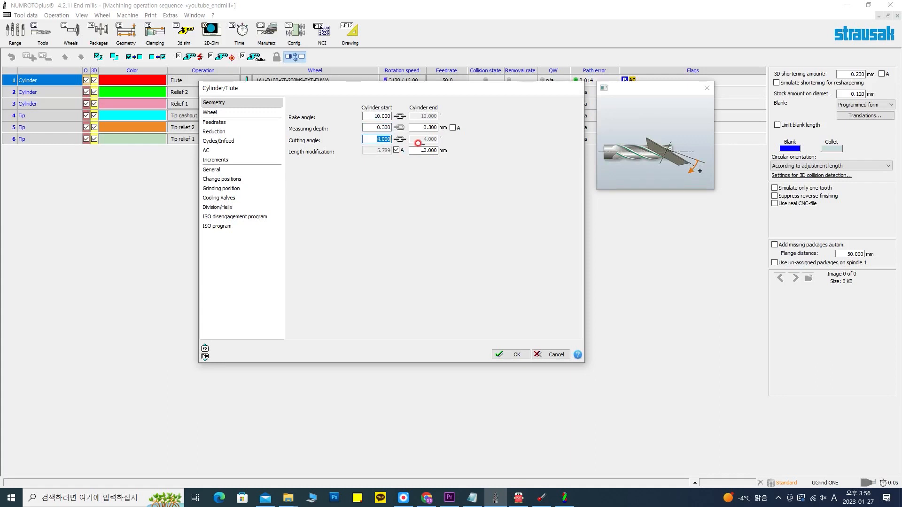
left_click(423, 150)
double_click(423, 149)
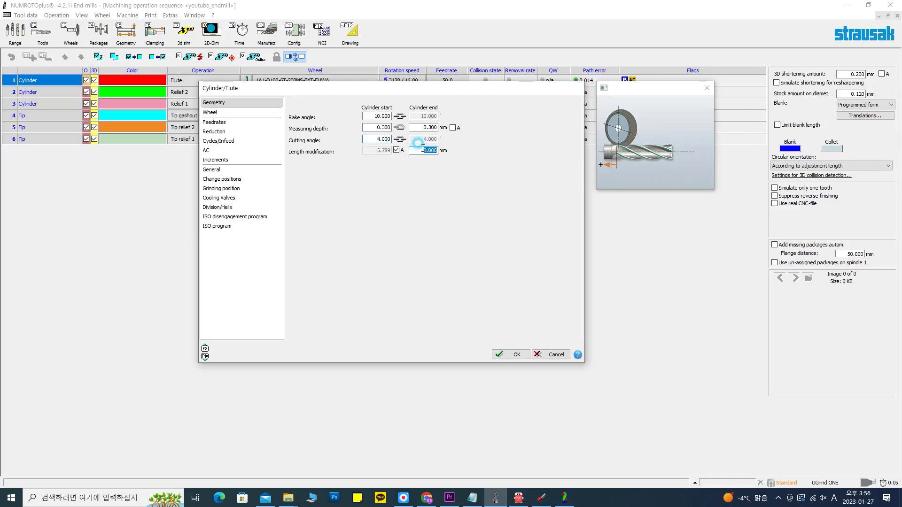
left_click(380, 115)
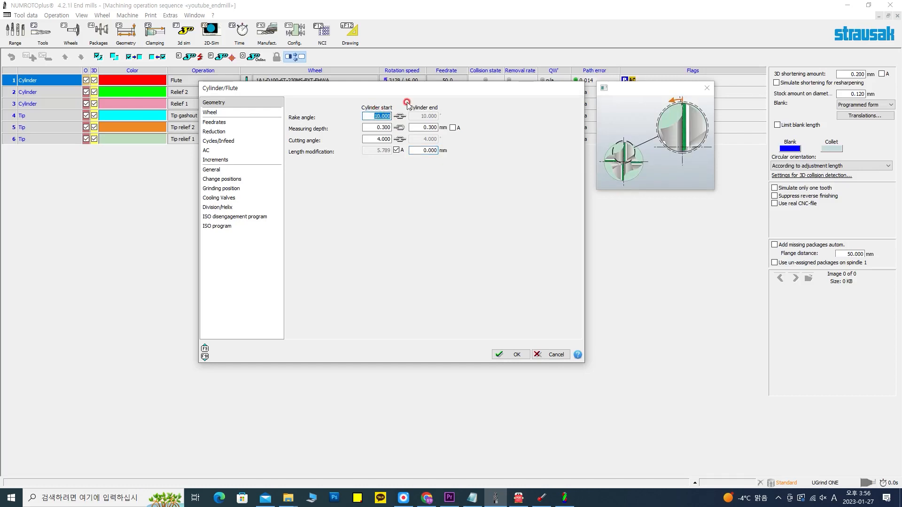
left_click(378, 126)
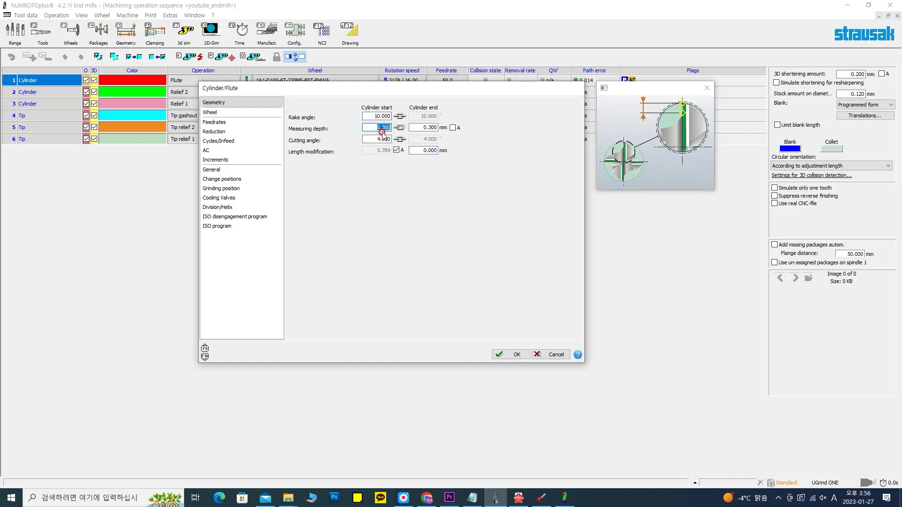
left_click(379, 138)
left_click(422, 150)
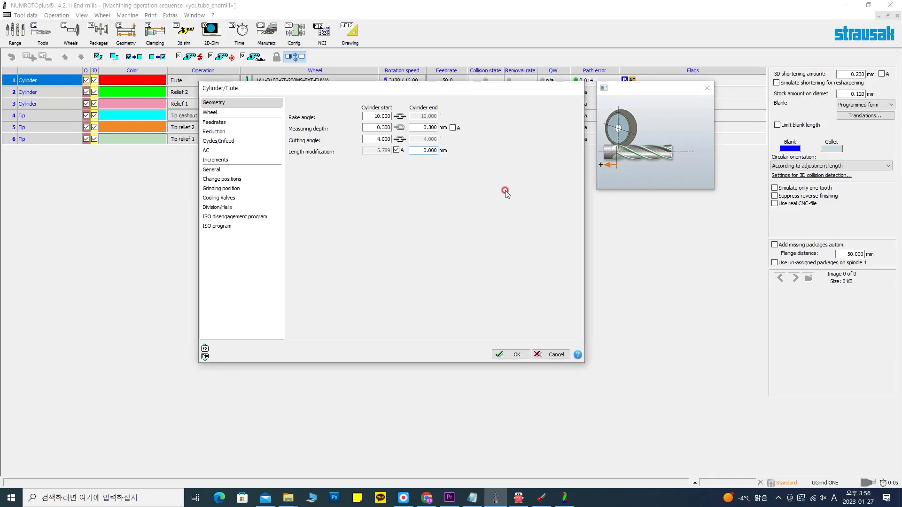
left_click(515, 354)
Set the flute's rake angle to 20° from the 2D cross-section and re-simulate to compare the cutting edge
left_click(211, 32)
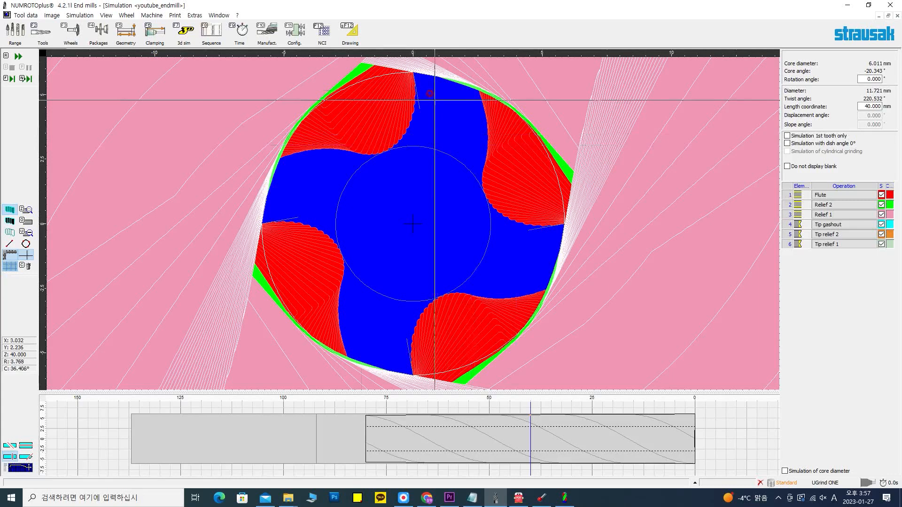
scroll(400, 71, "down", 1)
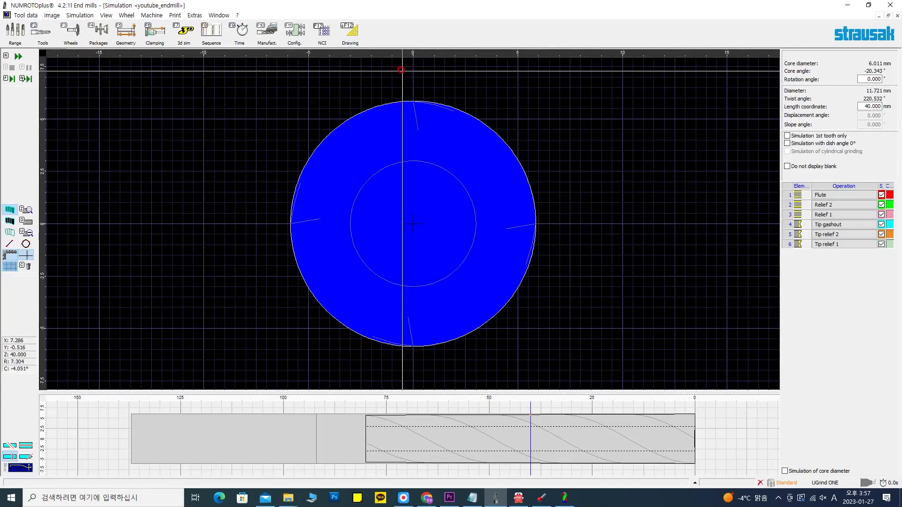
scroll(408, 82, "up", 5)
scroll(439, 146, "up", 1)
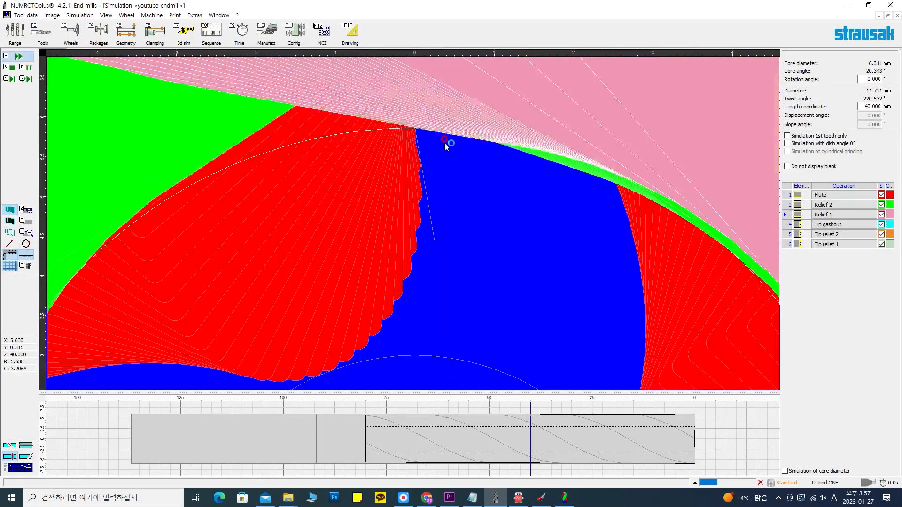
double_click(362, 165)
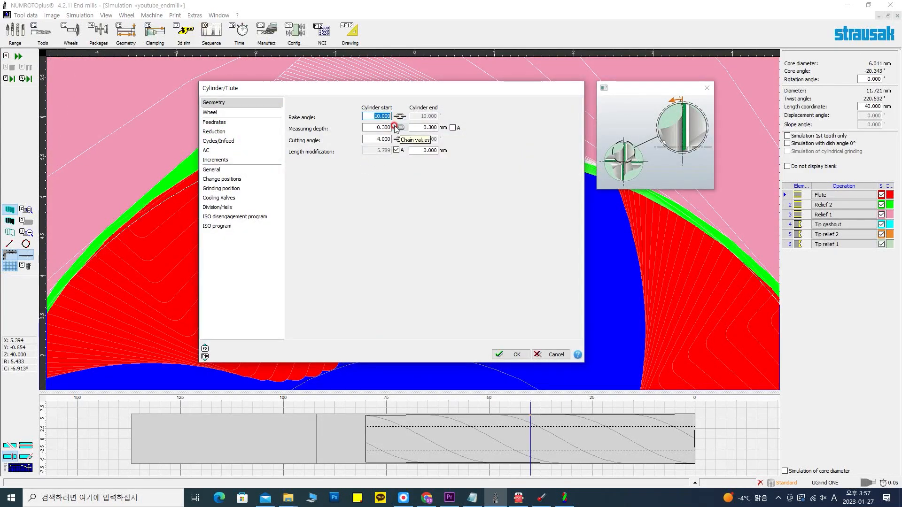
type("20")
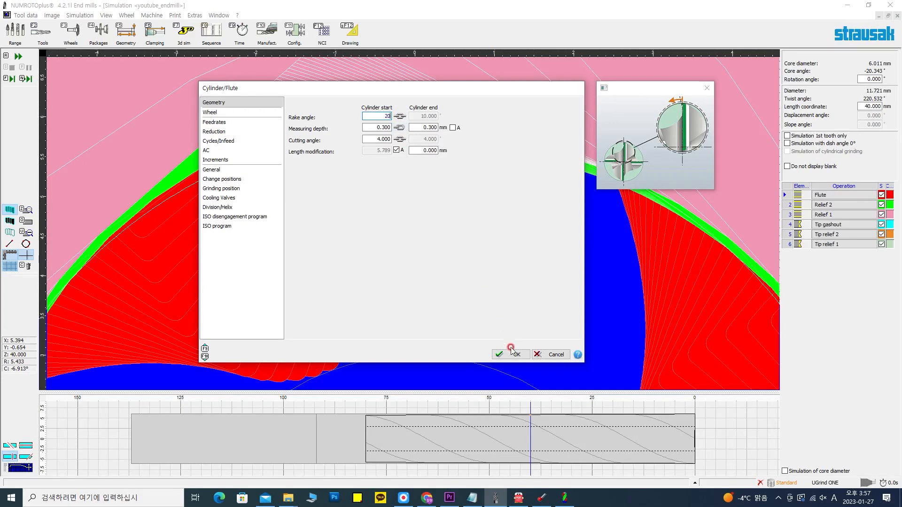
left_click(514, 355)
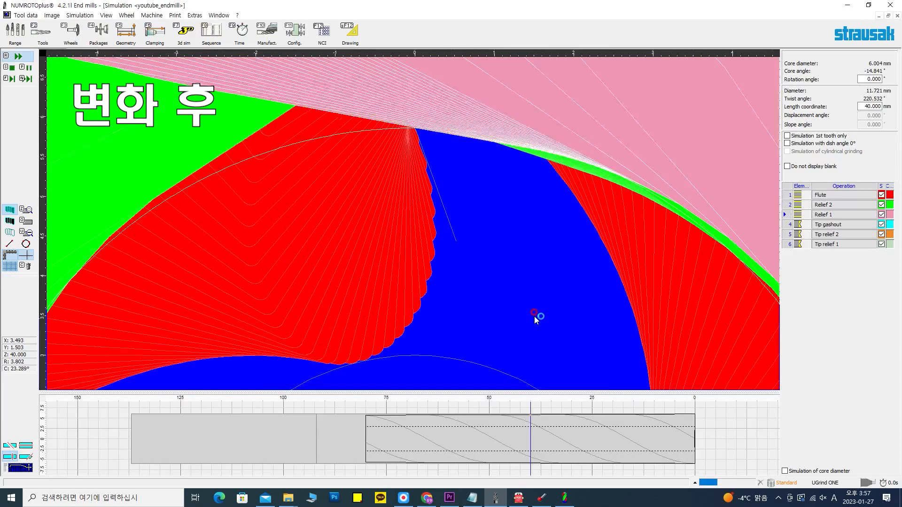
Set the cylinder flute's cutting angle to 10° from the 2D cross-section and accept the data
scroll(507, 322, "down", 3)
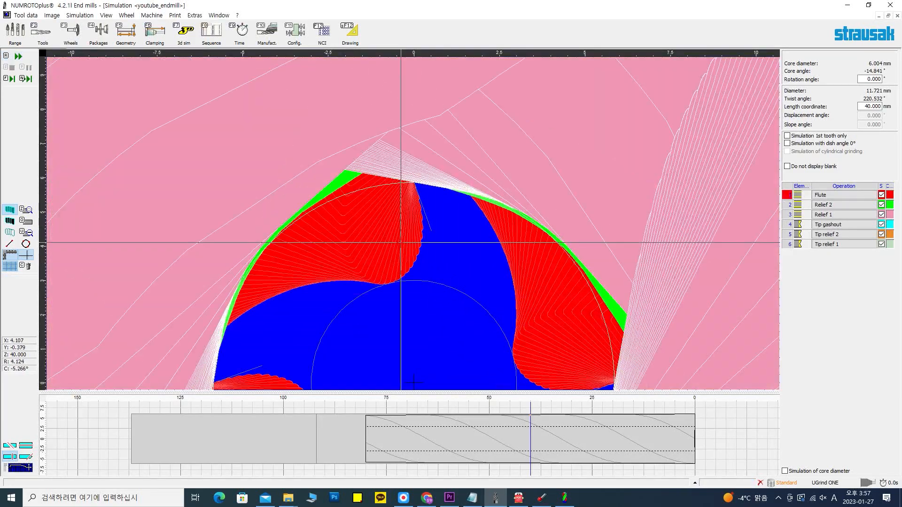
double_click(399, 242)
left_click(377, 139)
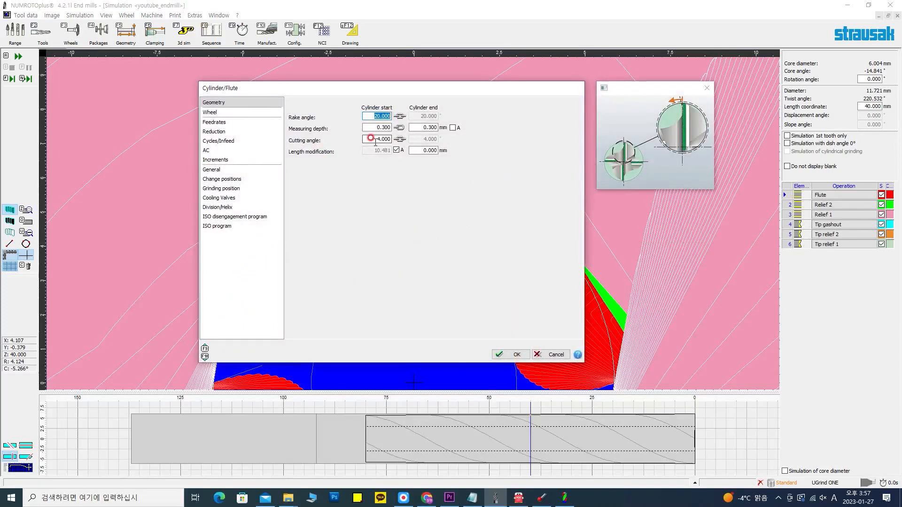
type("10")
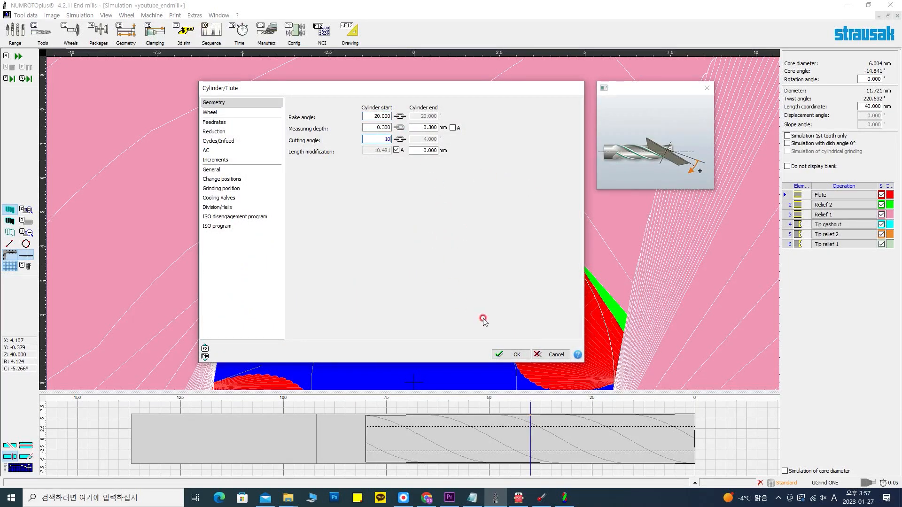
key("Return")
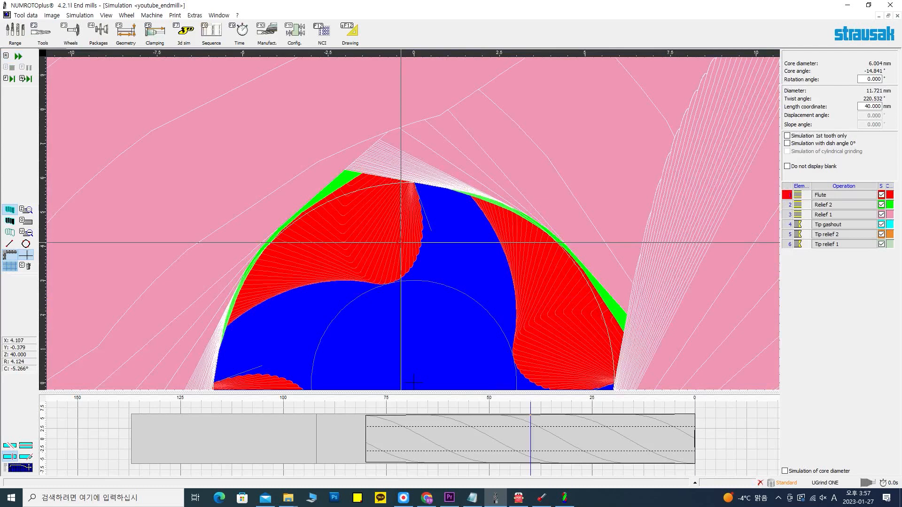
Open the cylinder flute data from the 2D simulation and set the cutting angle to 15°
left_click(594, 271)
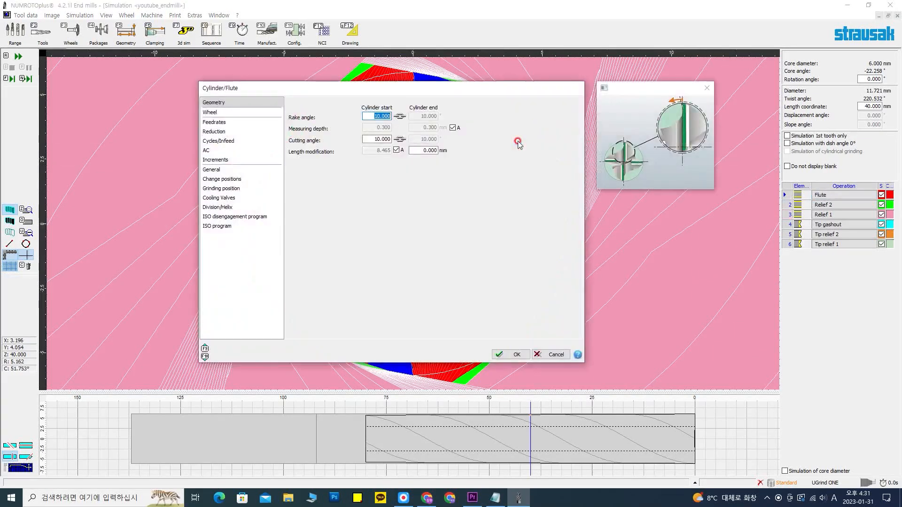
left_click(378, 139)
type("15")
key("Return")
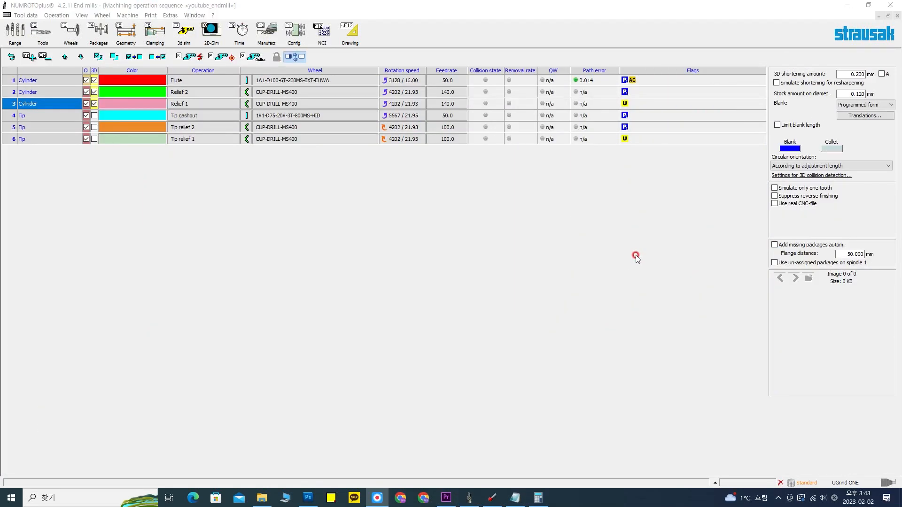
View the cylinder Relief 1 and Relief 2 data from the operation sequence, without changing anything
left_click(635, 255)
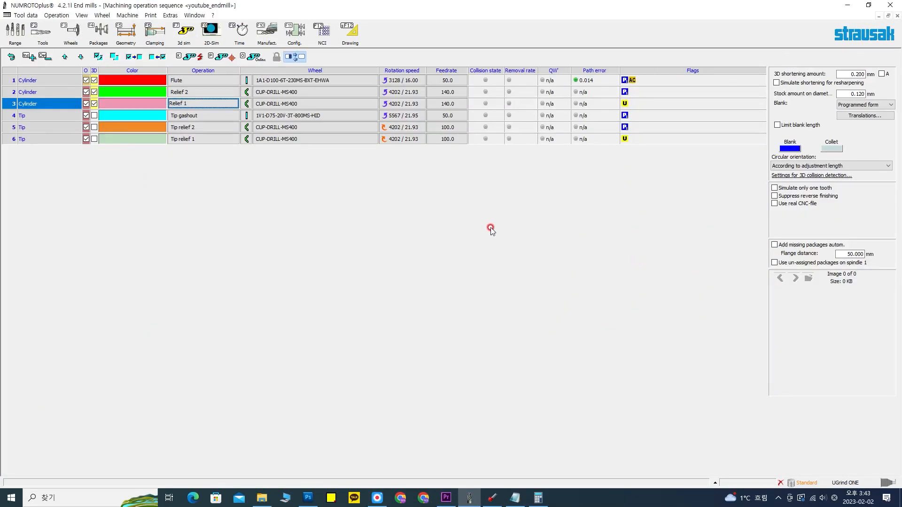
left_click(219, 93)
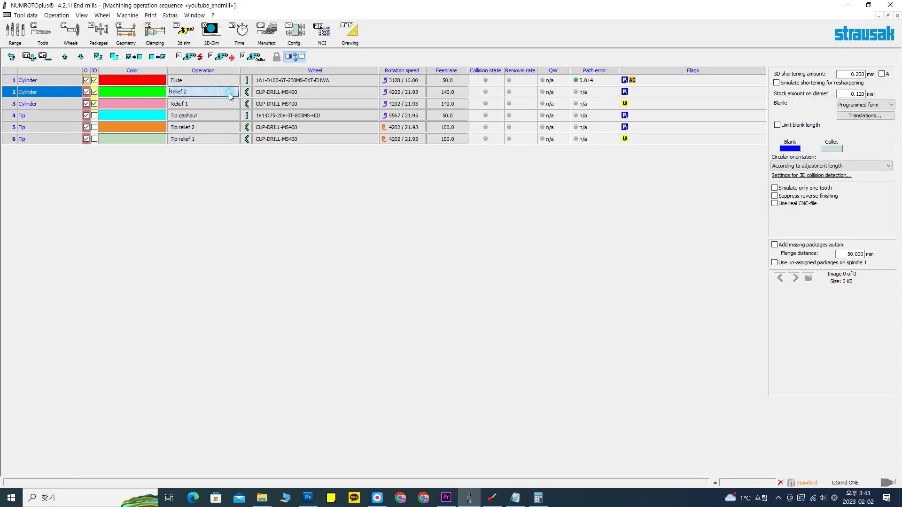
double_click(219, 103)
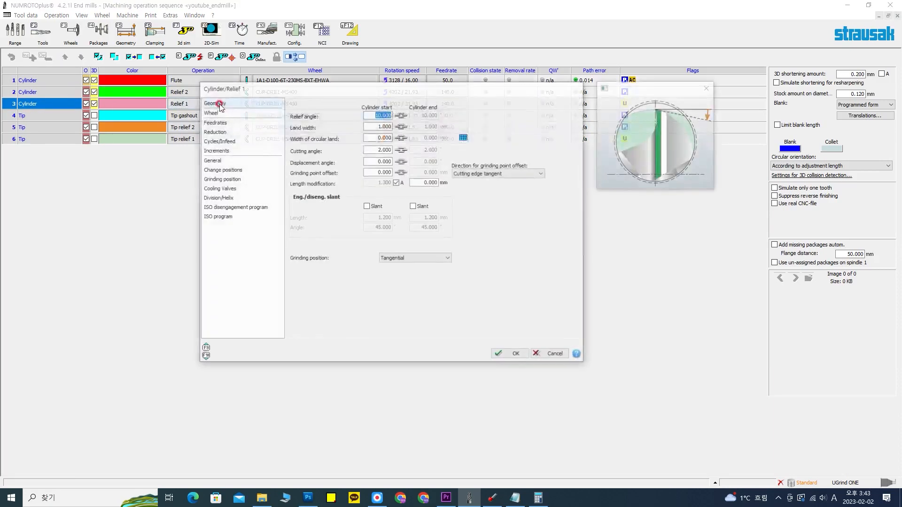
double_click(179, 94)
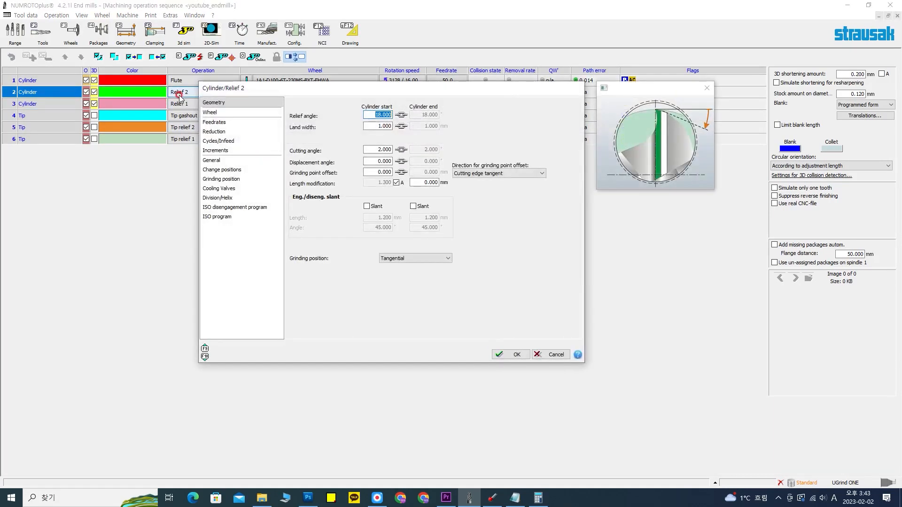
left_click(554, 356)
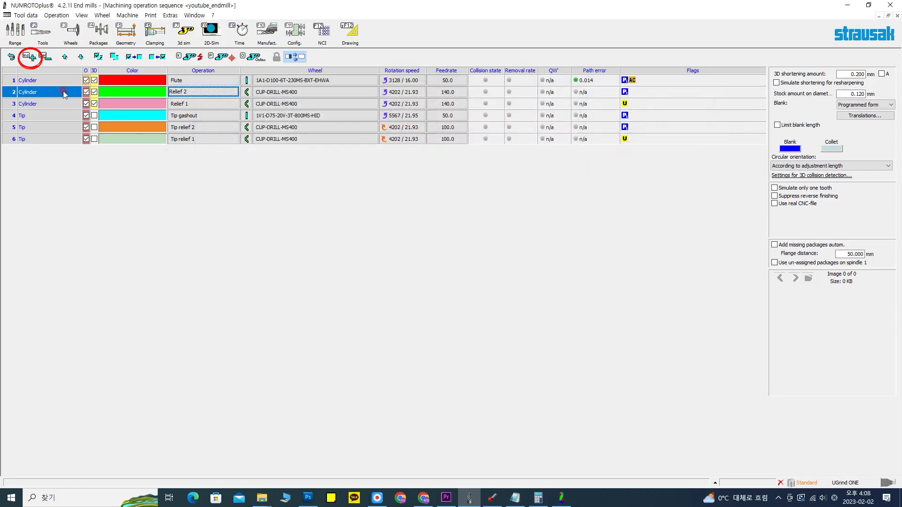
Insert a Relief 3 and a Relief 4 grinding operation, each before operation 2 in the machining sequence
left_click(31, 57)
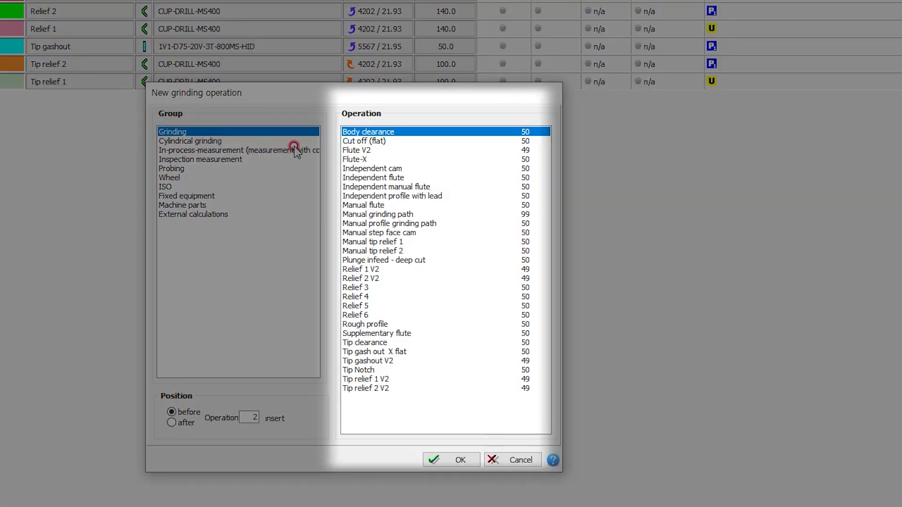
left_click(370, 289)
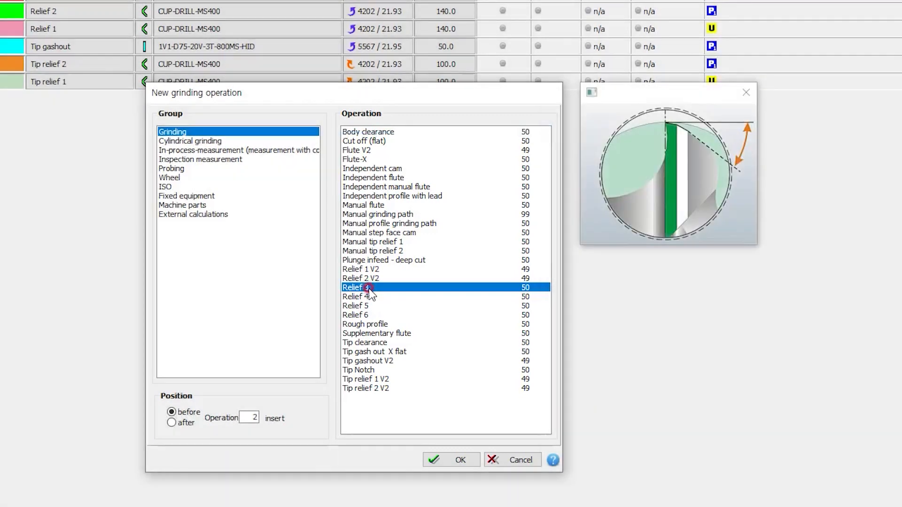
double_click(369, 288)
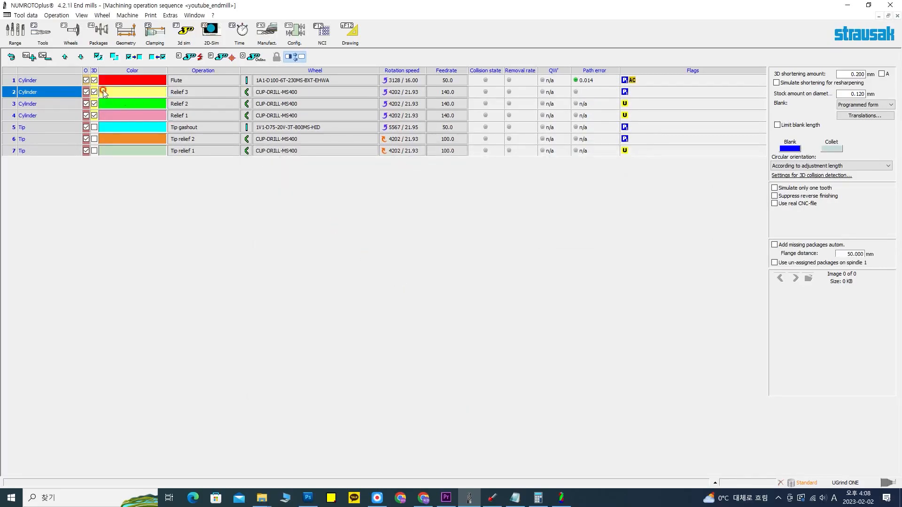
left_click(29, 56)
double_click(393, 282)
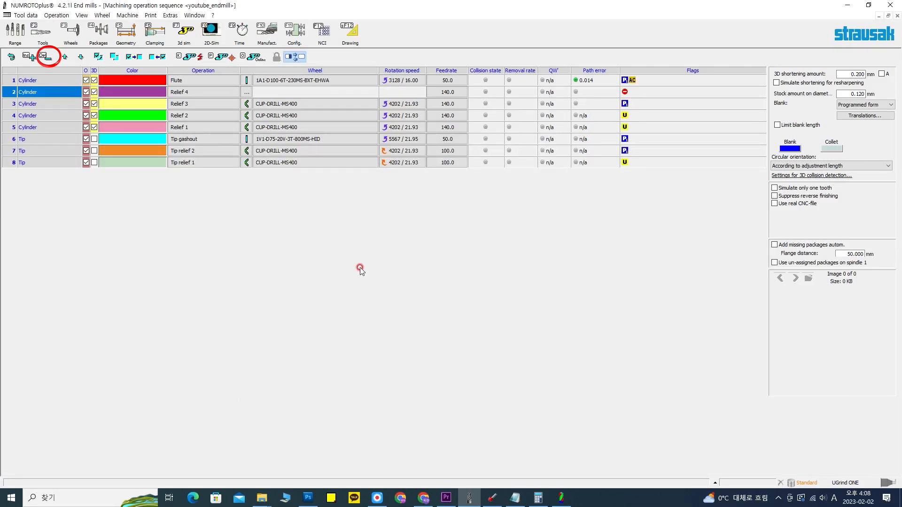
Delete the Relief 4 and Relief 3 operations from the machining sequence
left_click(46, 59)
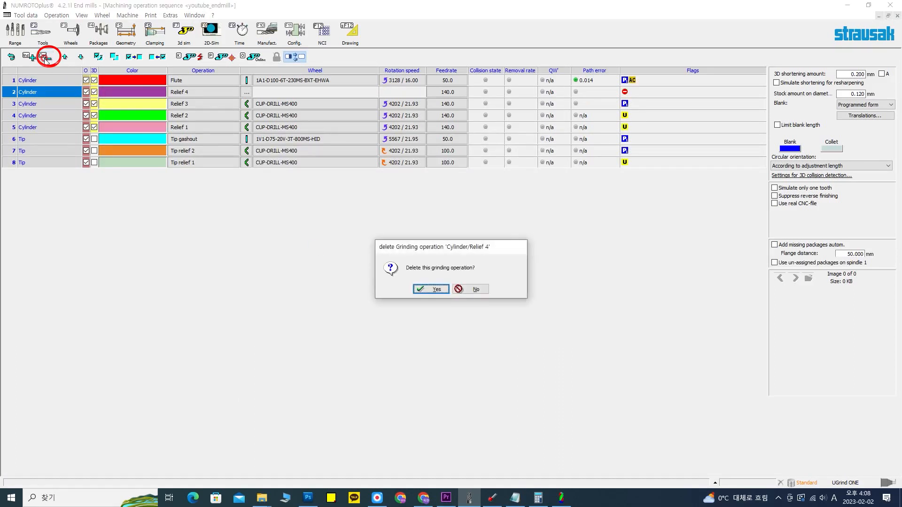
left_click(437, 292)
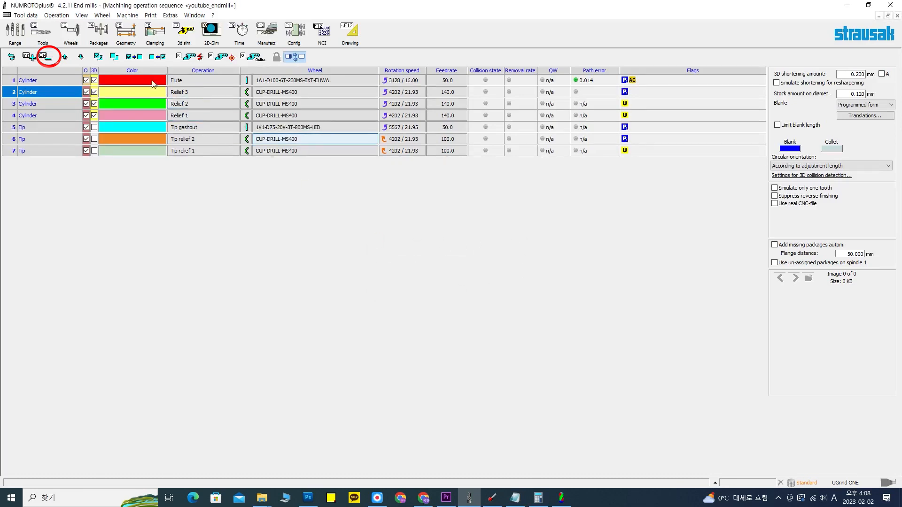
left_click(45, 59)
left_click(419, 289)
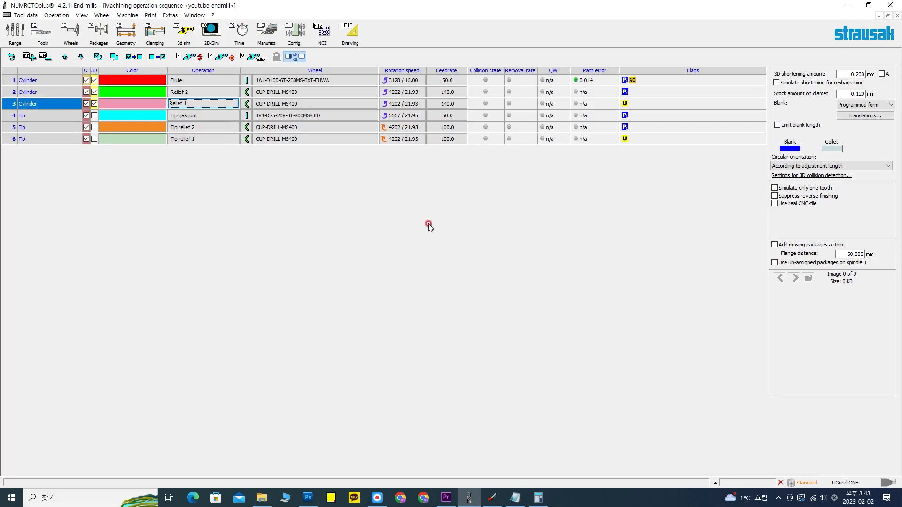
Compare the geometry fields of the cylinder Relief 1 and Relief 2 operations and cancel without changes
left_click(230, 94)
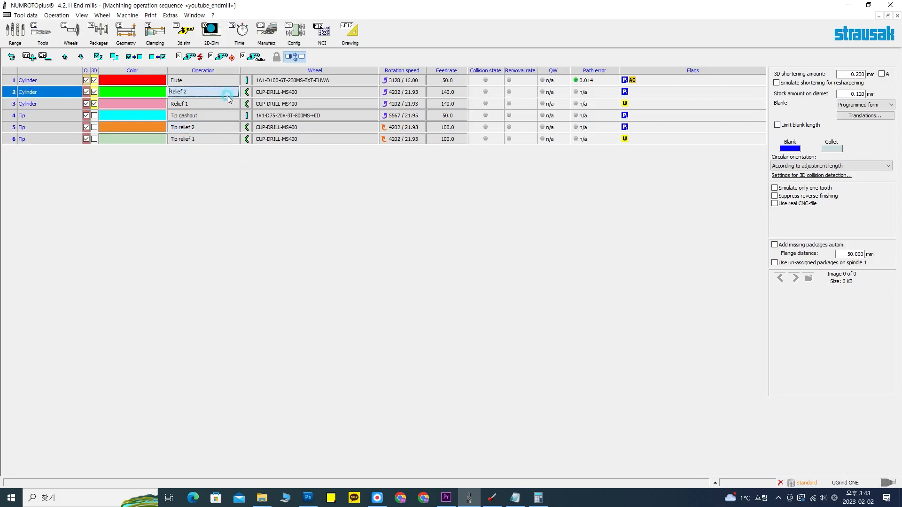
double_click(223, 103)
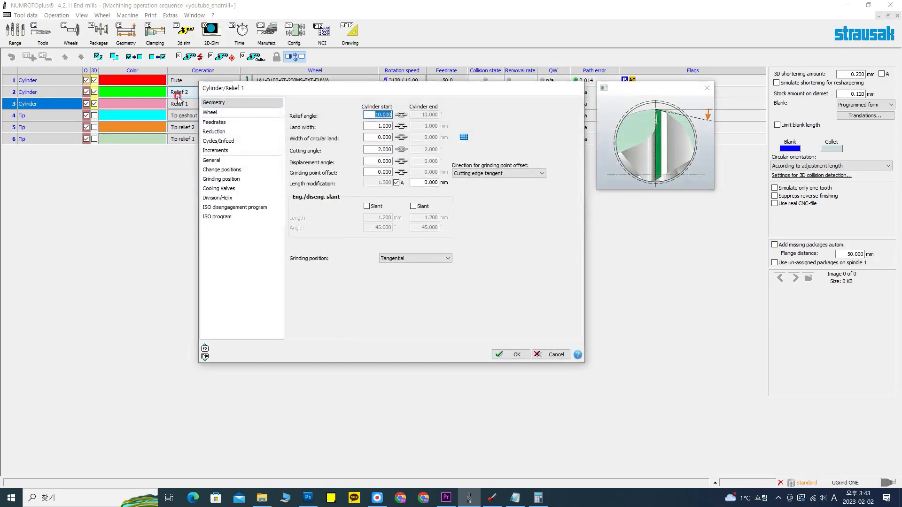
double_click(177, 97)
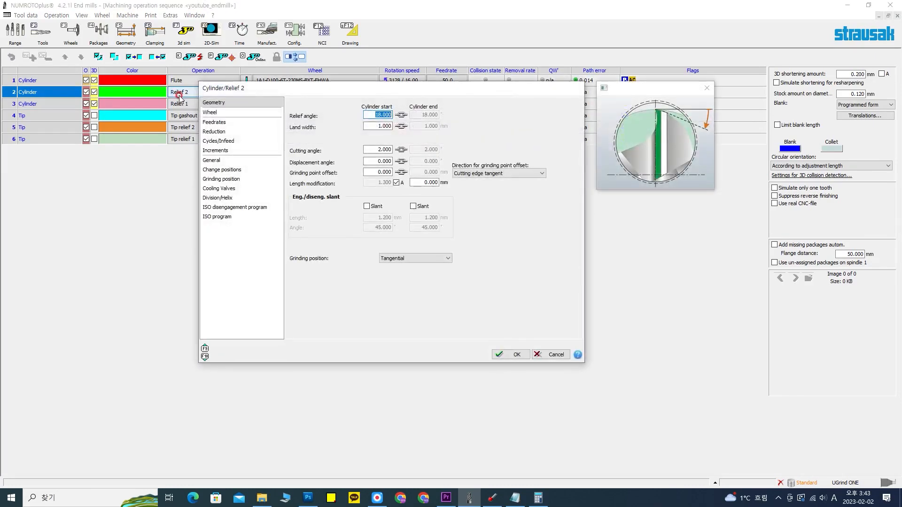
left_click(548, 354)
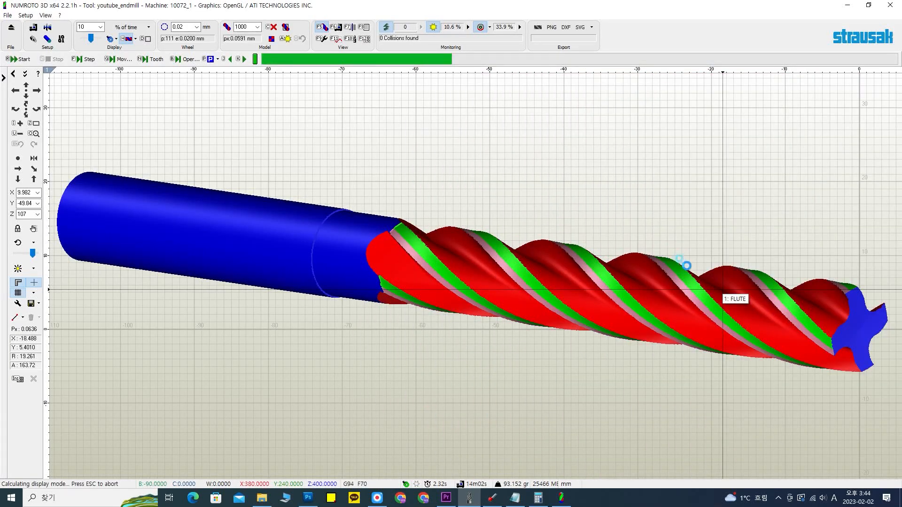
Set Relief 1's width of circular land to 0.5 mm from the 3D model, re-simulate and store a snapshot of the magnified land
left_click(18, 170)
scroll(619, 286, "up", 5)
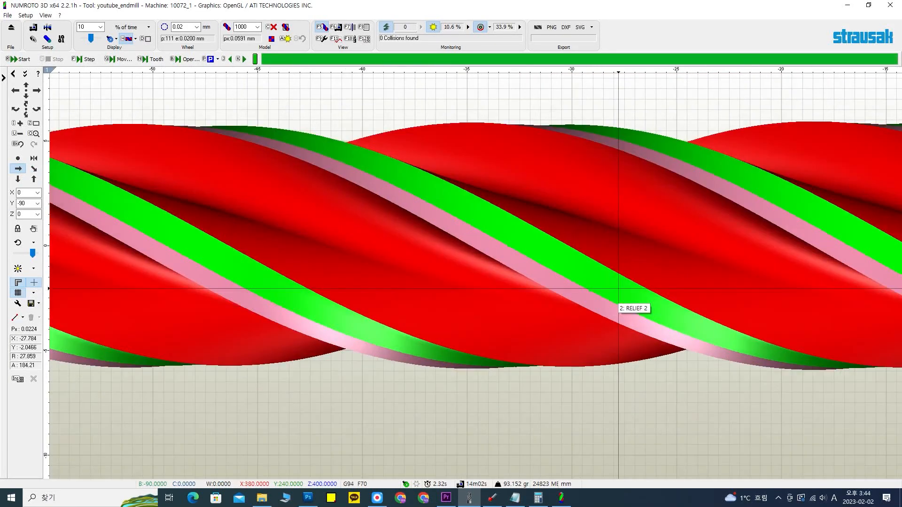
scroll(618, 286, "down", 6, "ctrl")
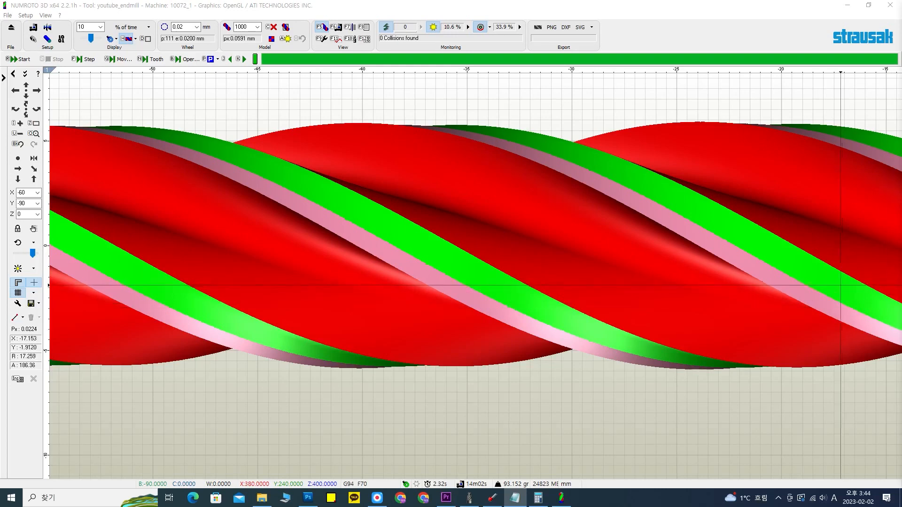
double_click(805, 295)
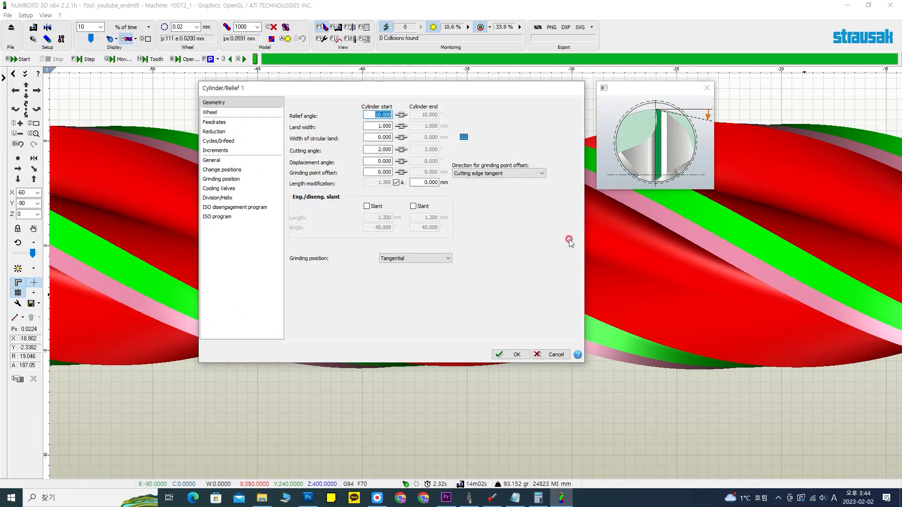
left_click(375, 138)
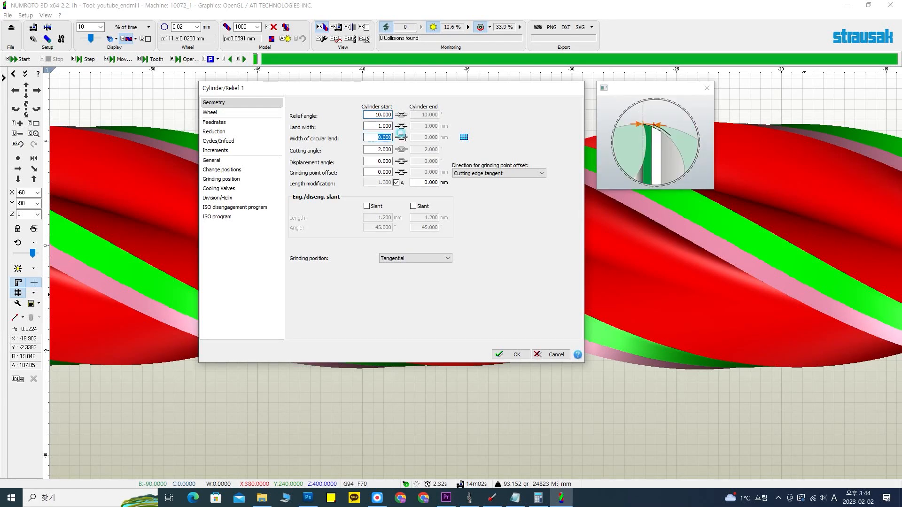
type("0.5")
left_click(514, 358)
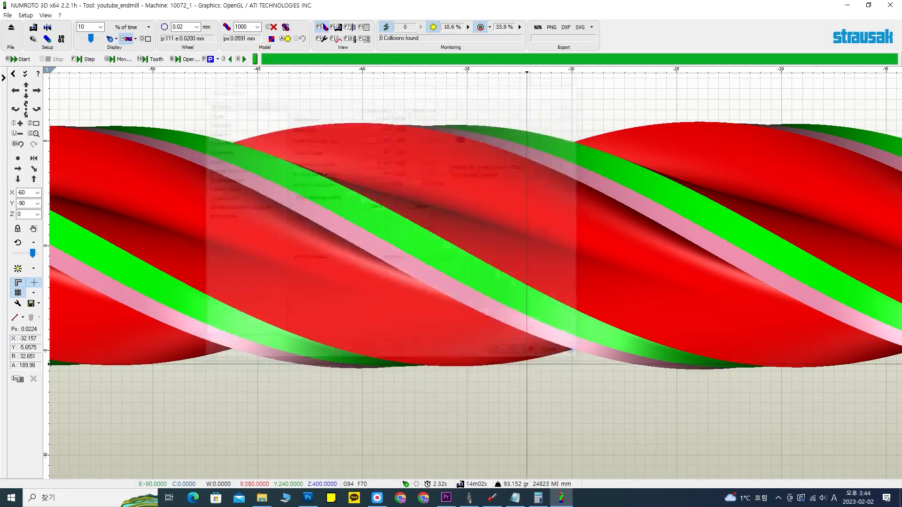
left_click(438, 274)
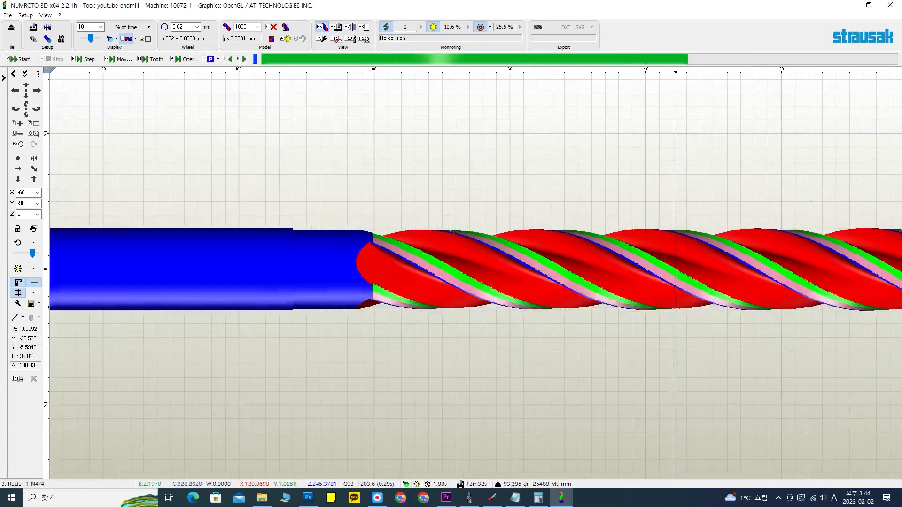
scroll(672, 277, "up", 4)
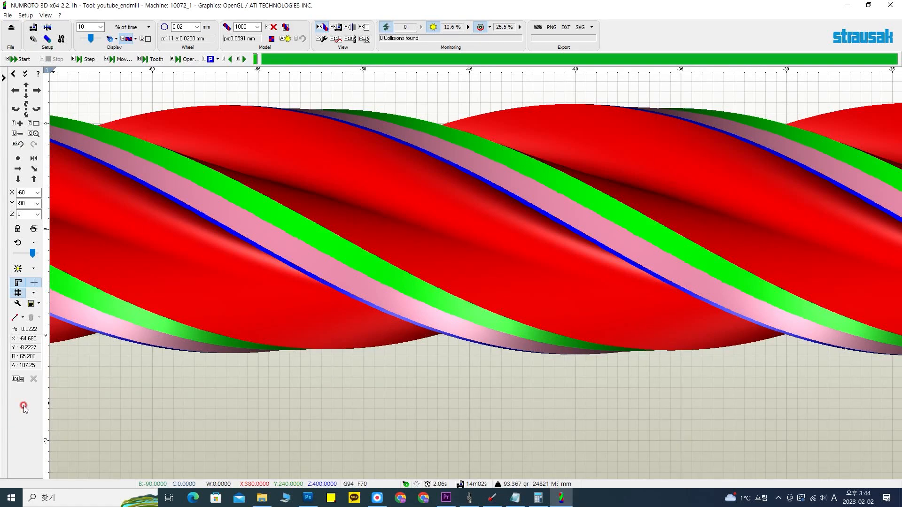
left_click(38, 373)
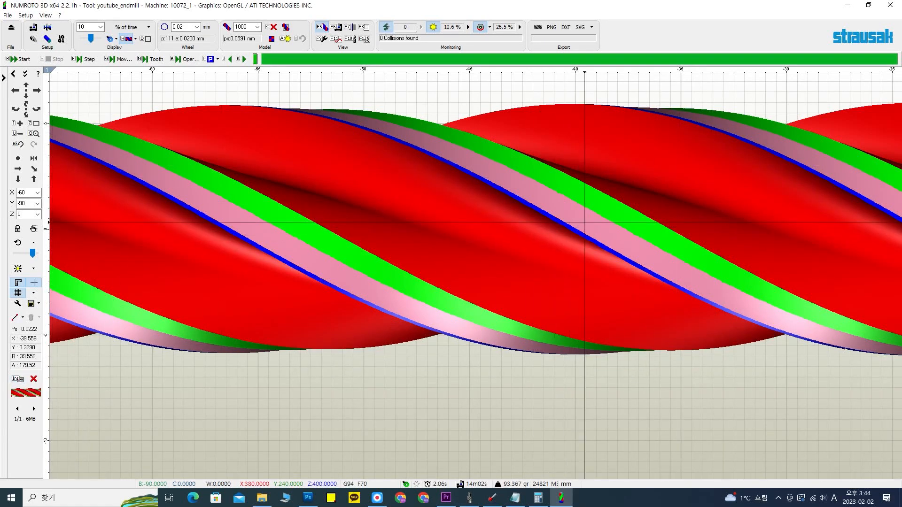
Set Relief 1's width of circular land to 0 mm from the 3D model and re-simulate
double_click(585, 222)
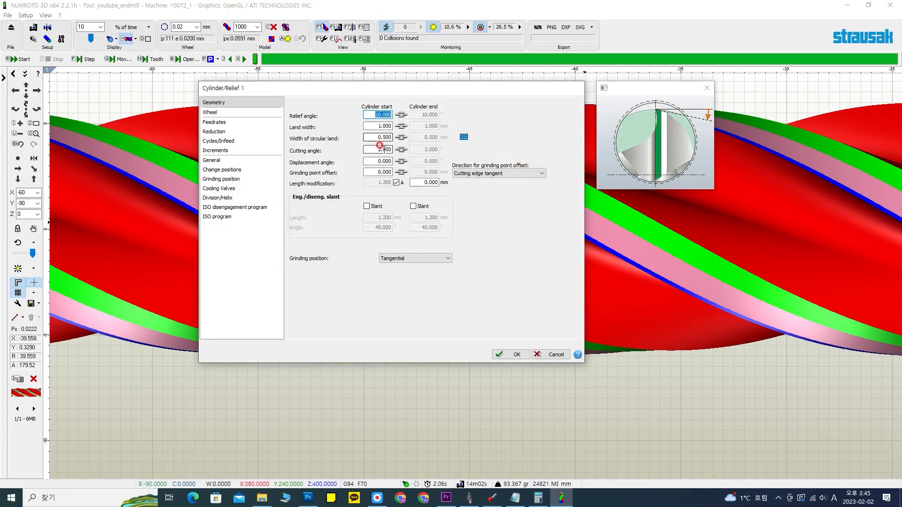
left_click(378, 137)
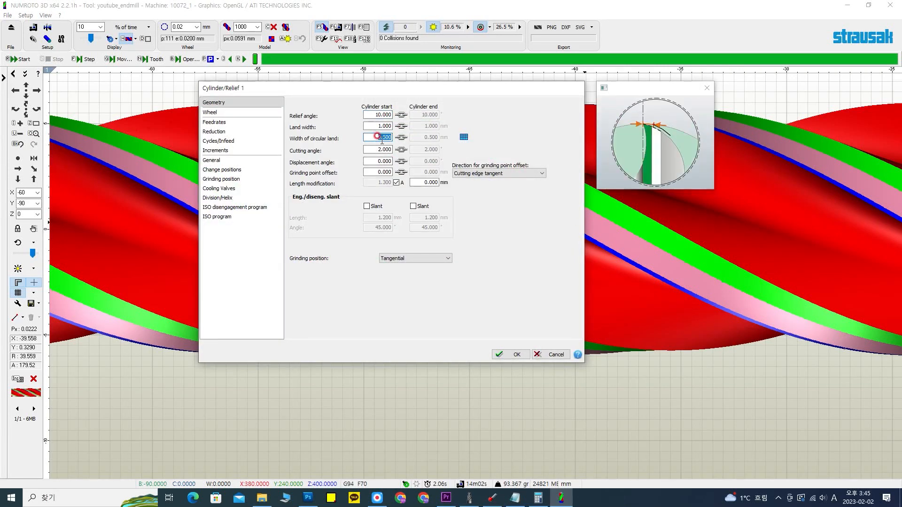
type("0")
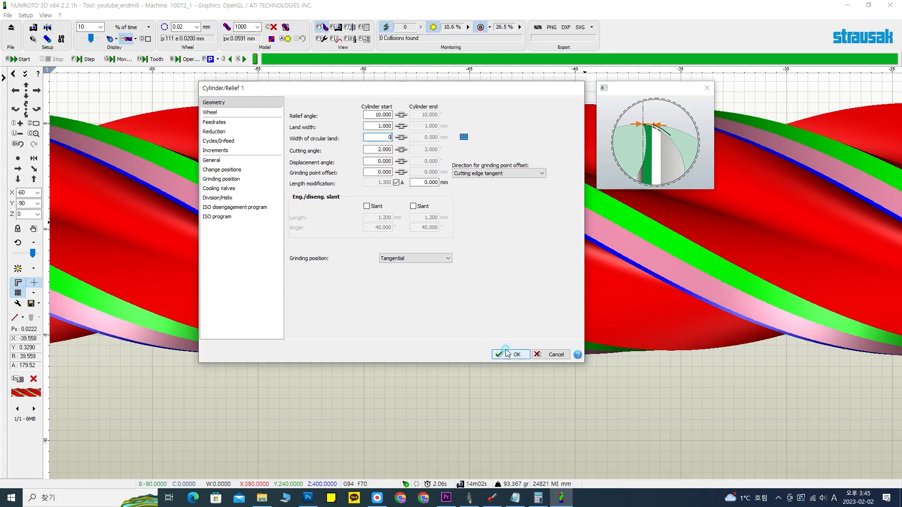
left_click(510, 356)
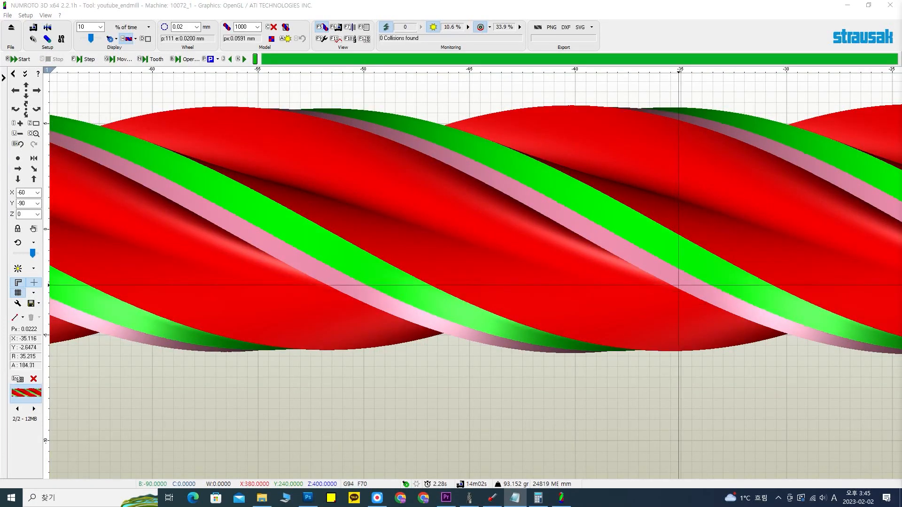
Set the land width of the cylinder Relief 1 to 0.5 mm from the 3D model and re-simulate
left_click(509, 285)
double_click(604, 239)
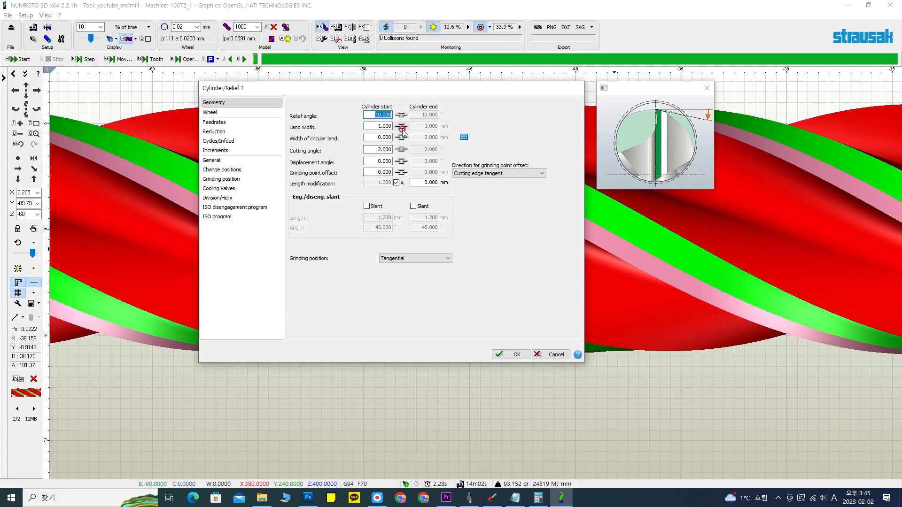
left_click(378, 125)
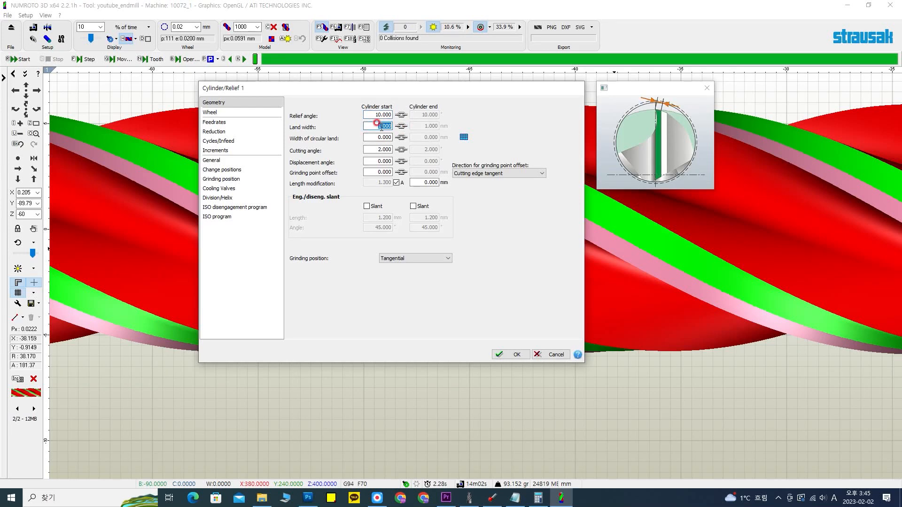
type("0.5")
left_click(525, 355)
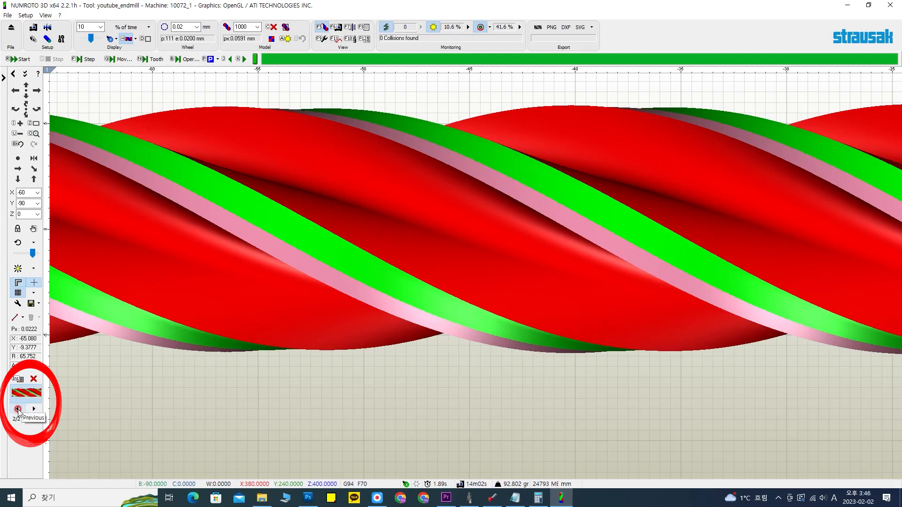
Delete the older stored snapshot and compare the remaining one with the re-simulated Relief 1 land
left_click(18, 410)
left_click(33, 379)
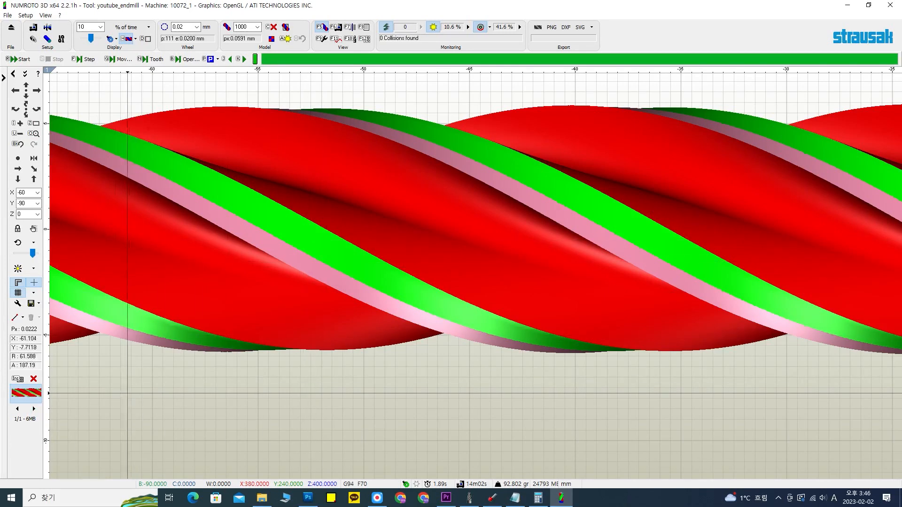
left_click(17, 379)
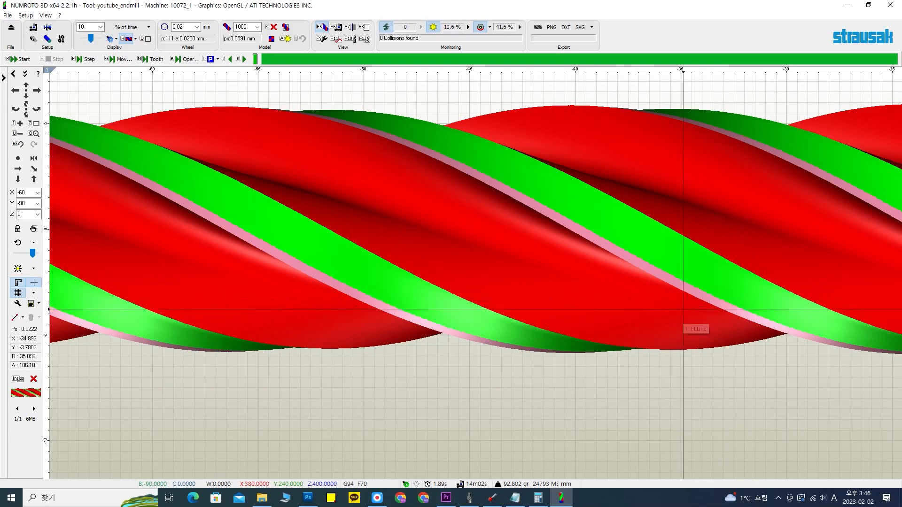
left_click_drag(684, 308, 686, 306)
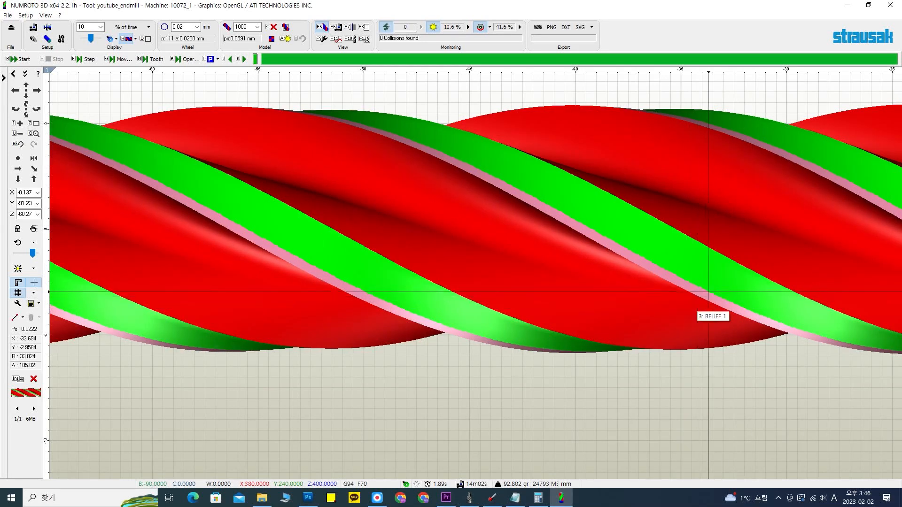
Open the geometry of the cylinder Relief 2 from the 3D model, review its land width and accept the dialog
double_click(691, 265)
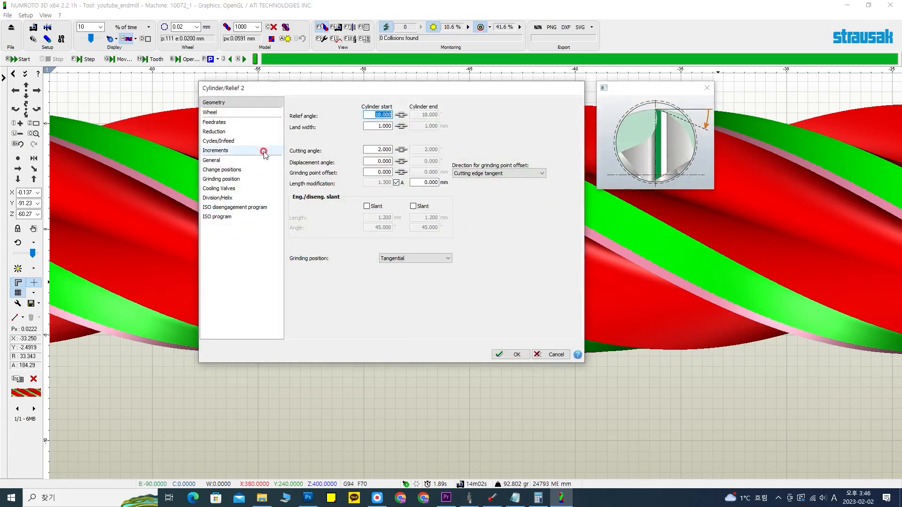
left_click(385, 125)
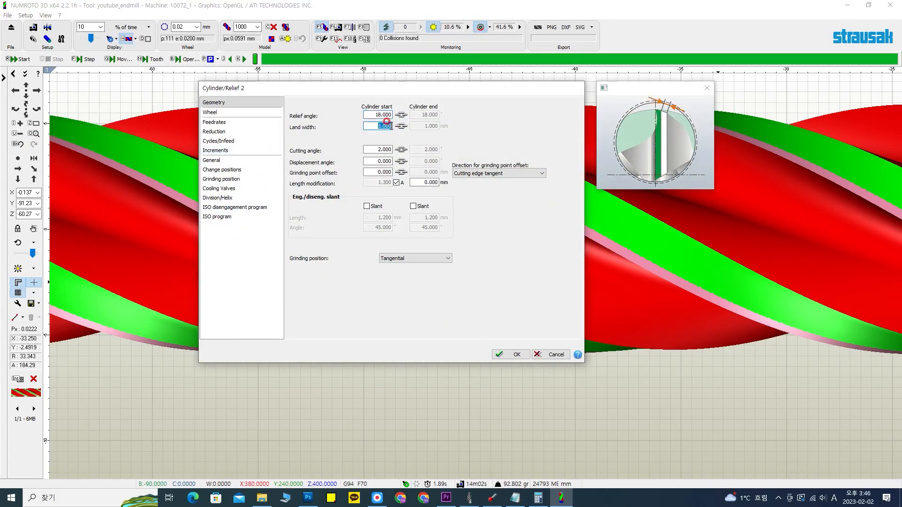
left_click(512, 354)
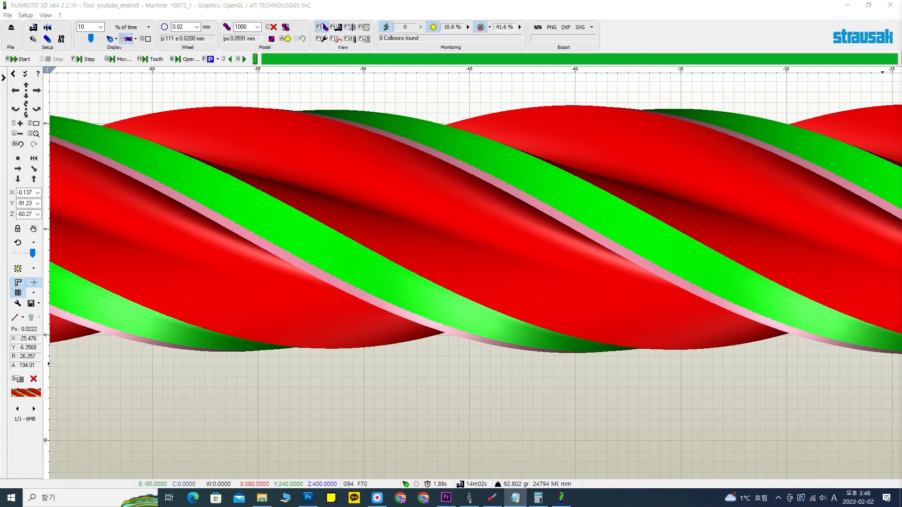
Set Relief 1's cutting angle to 7° and inspect the grinding wheel's position against the cutting edge in the simulation
double_click(675, 283)
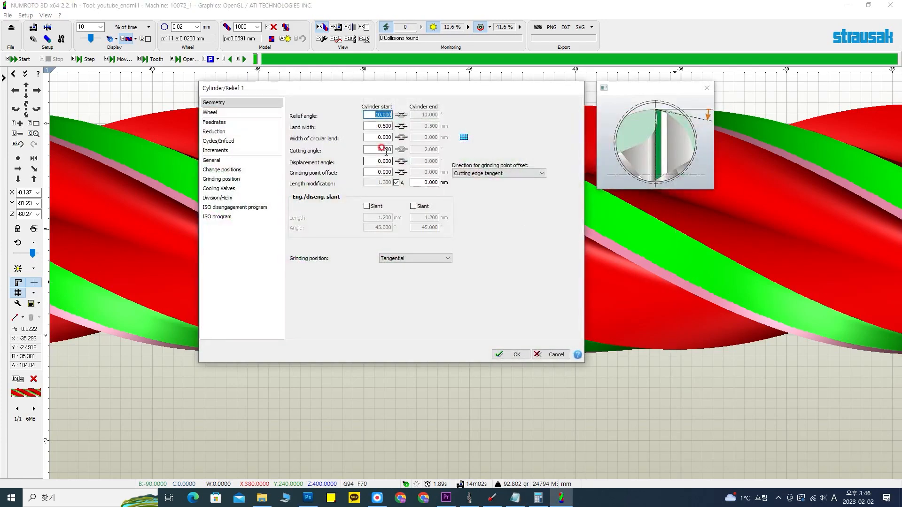
double_click(382, 150)
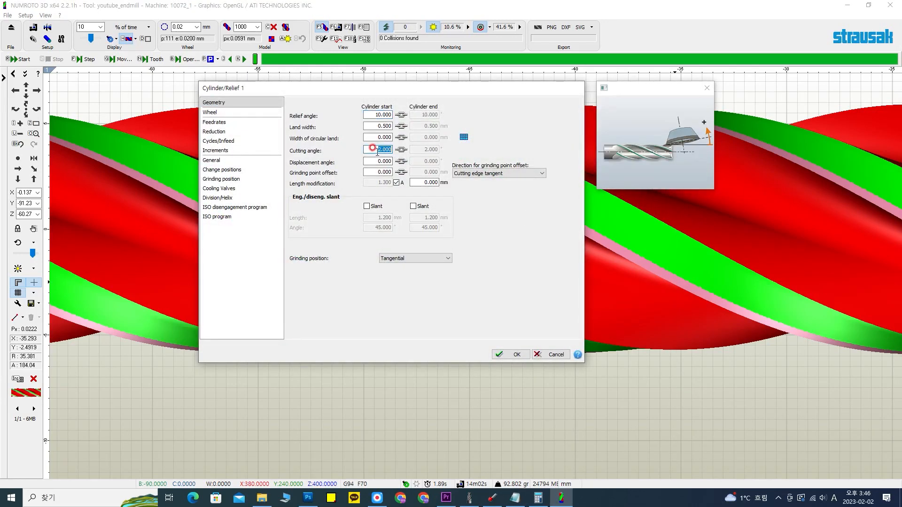
left_click(515, 355)
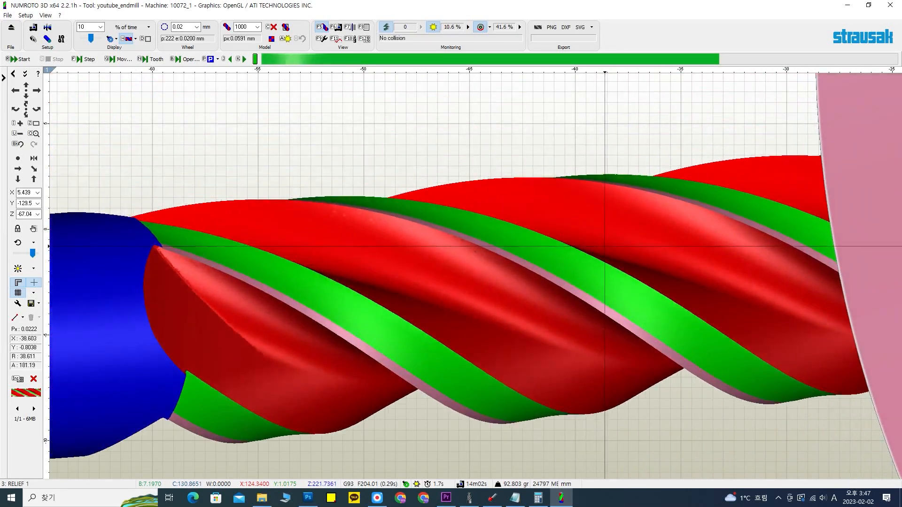
middle_click_drag(604, 246, 532, 229)
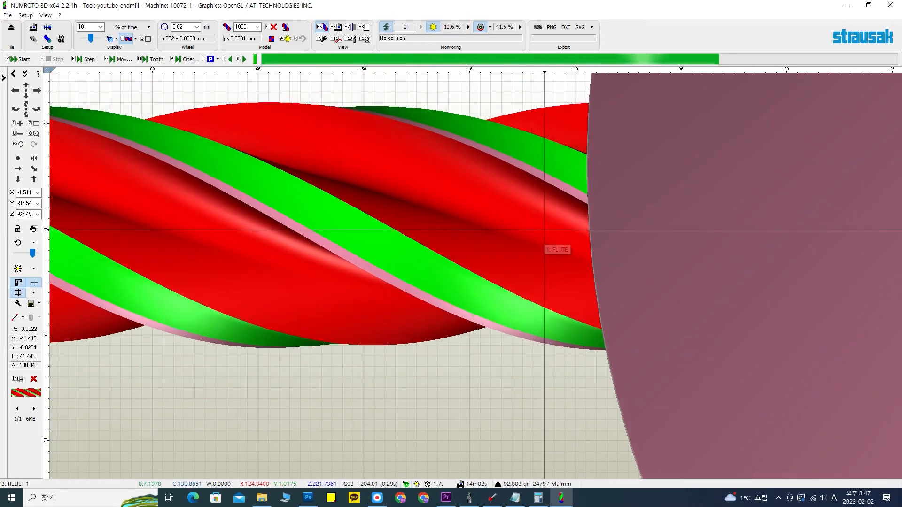
middle_click_drag(630, 304, 632, 257)
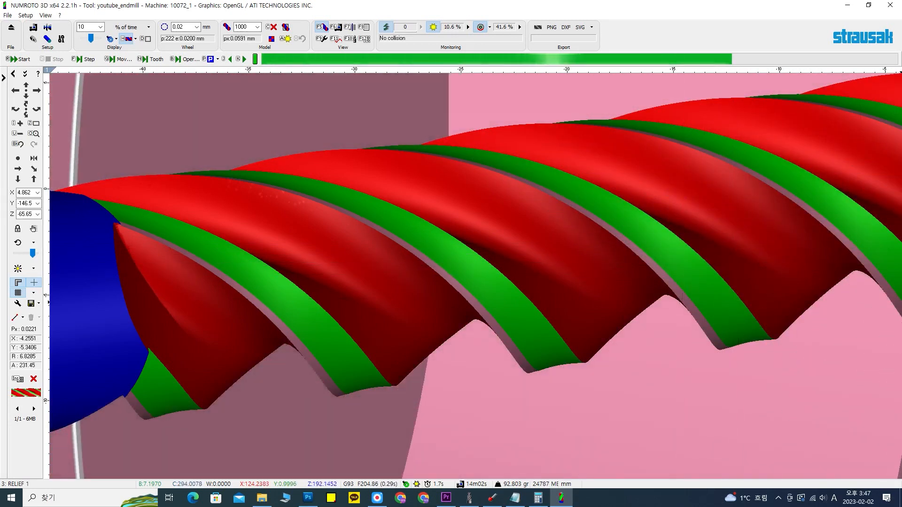
Enable the disengagement slant at Relief 1's cylinder end with a length of 1.2 mm and an angle of -45°
double_click(637, 253)
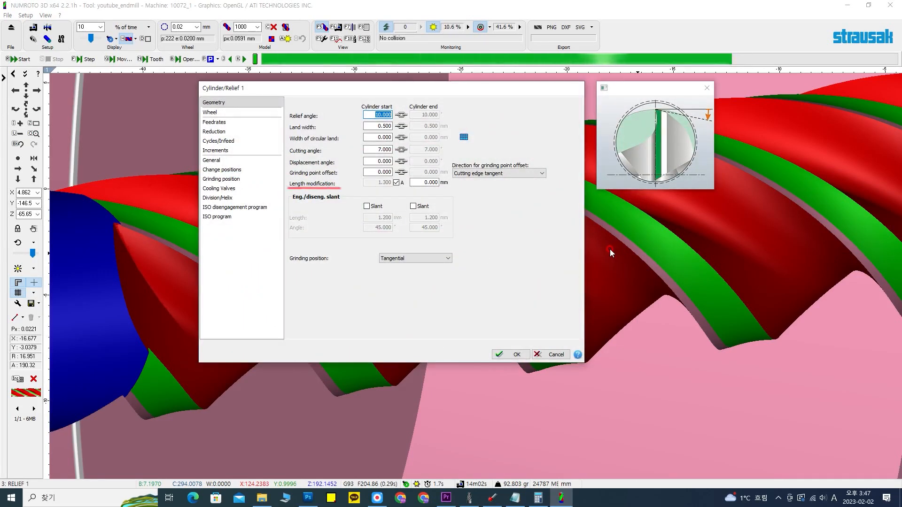
key("alt+Tab")
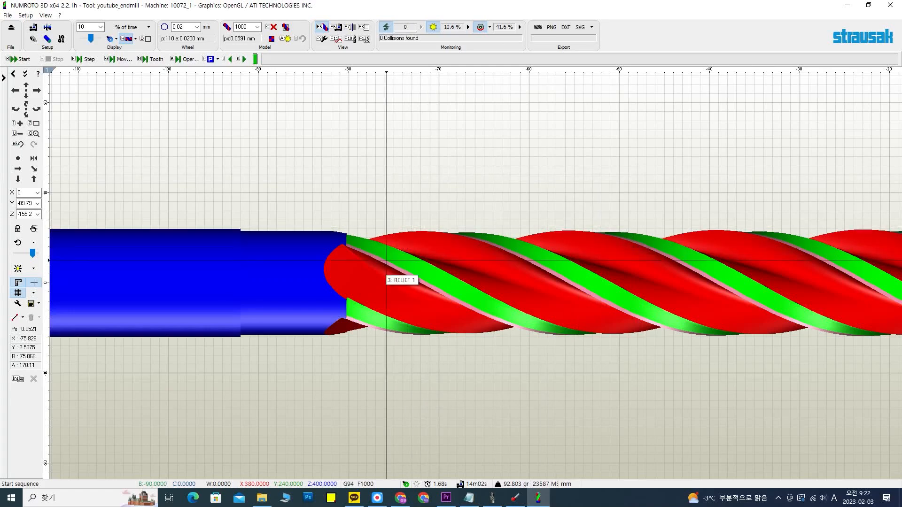
double_click(386, 260)
left_click(348, 245)
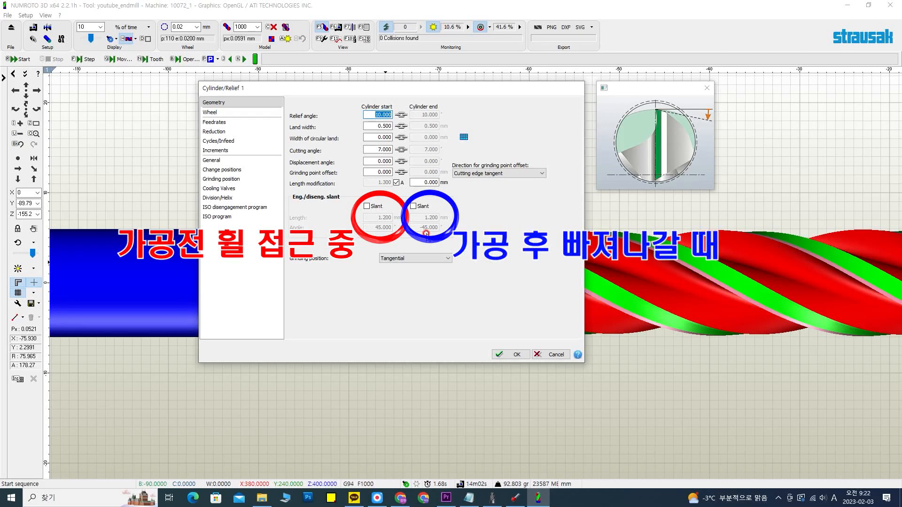
left_click(419, 208)
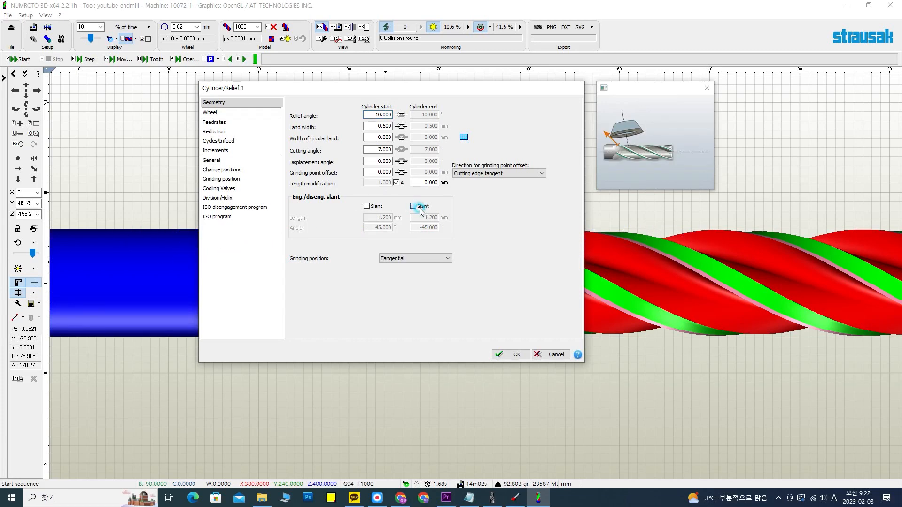
left_click(434, 230)
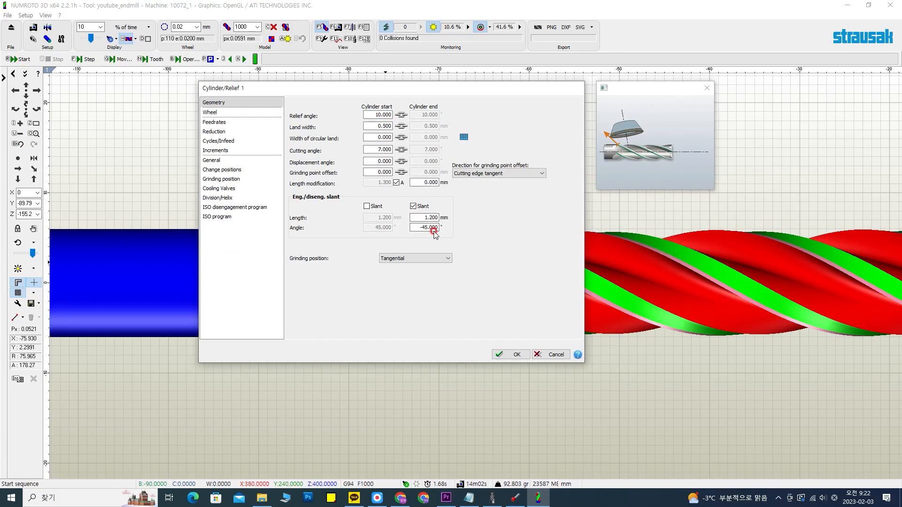
left_click(501, 356)
left_click(509, 355)
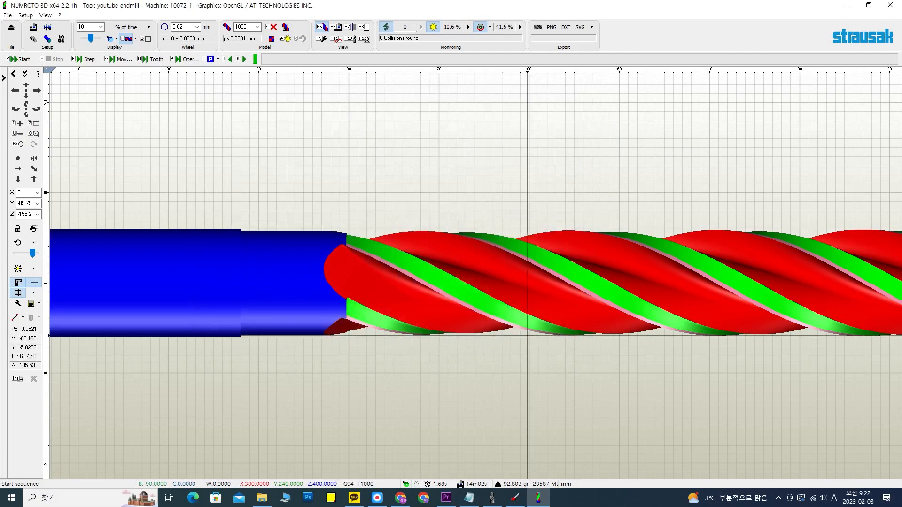